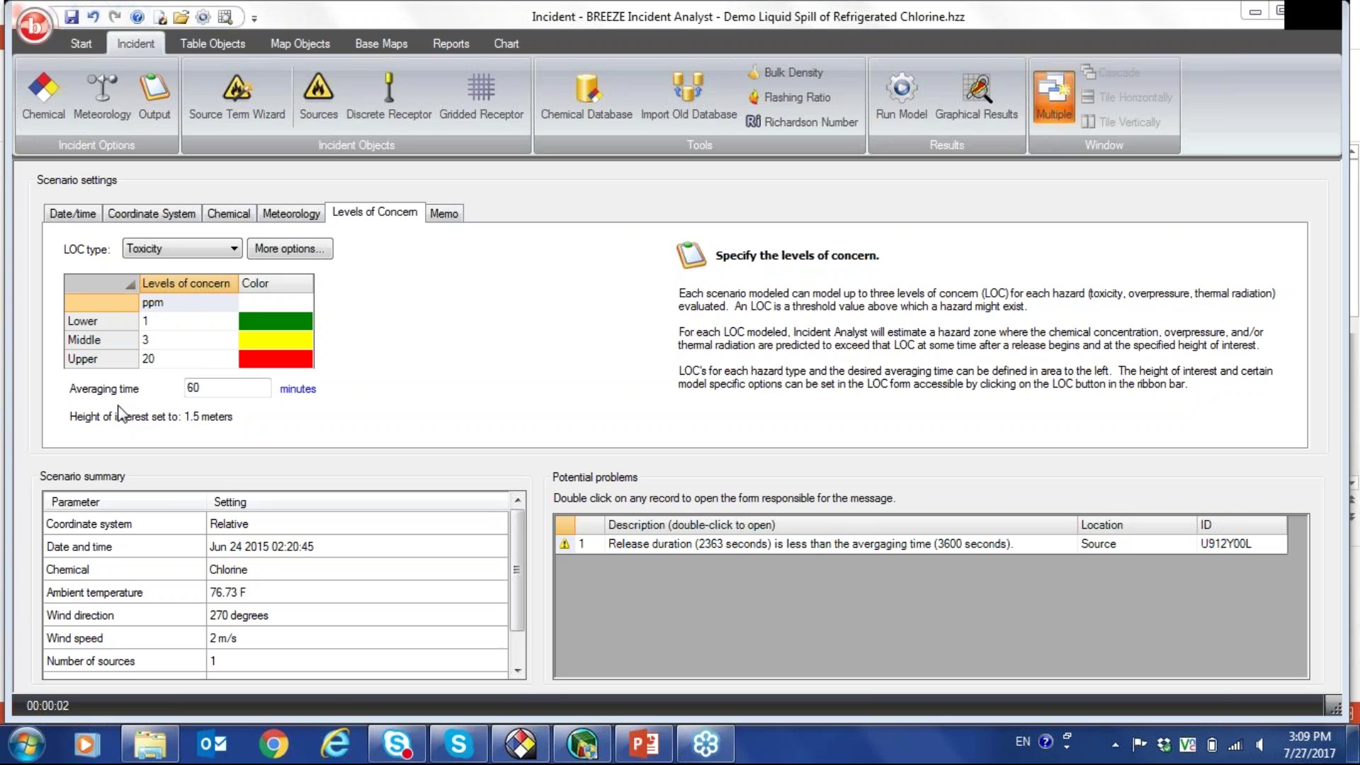
# Step: Note the 60-minute averaging time, then reopen source U912Y00L for editing up to Tank origination
pyautogui.click(232, 393)
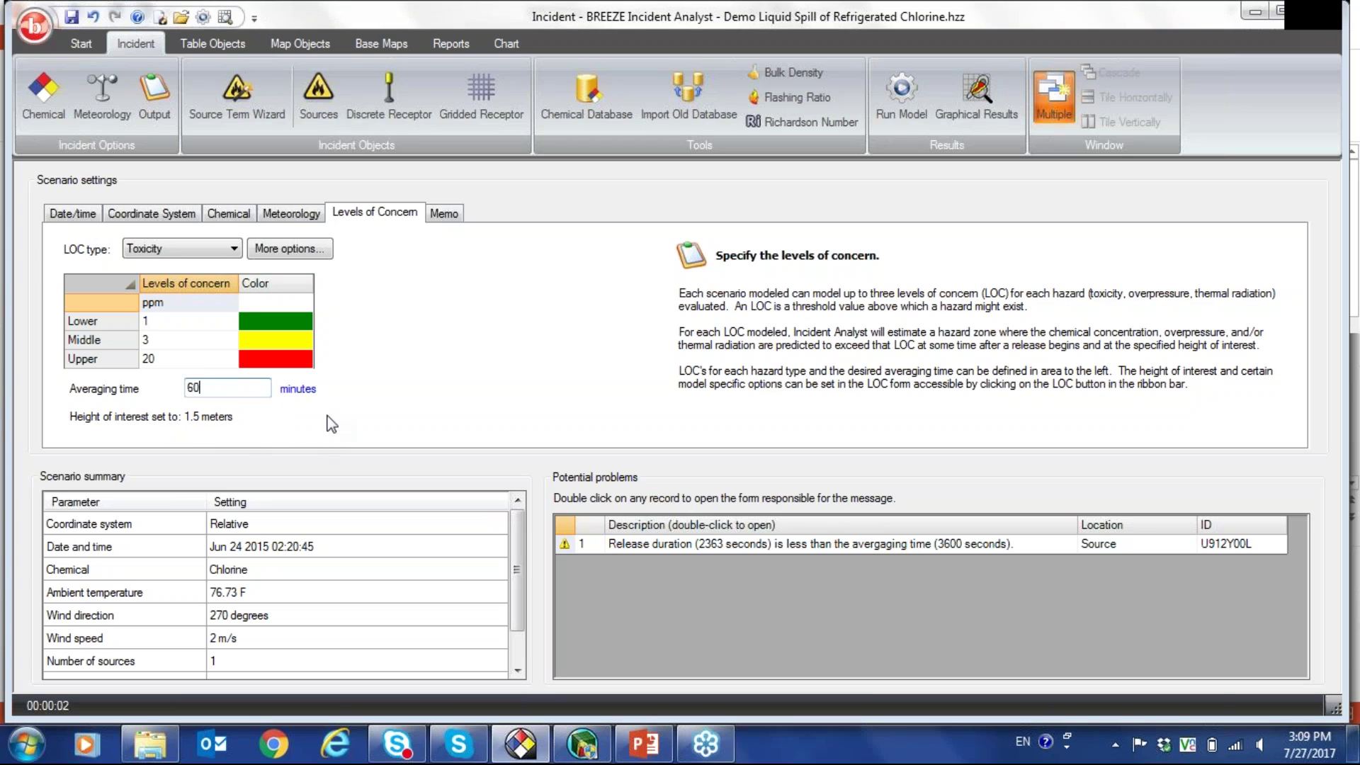
pyautogui.click(237, 96)
pyautogui.click(767, 597)
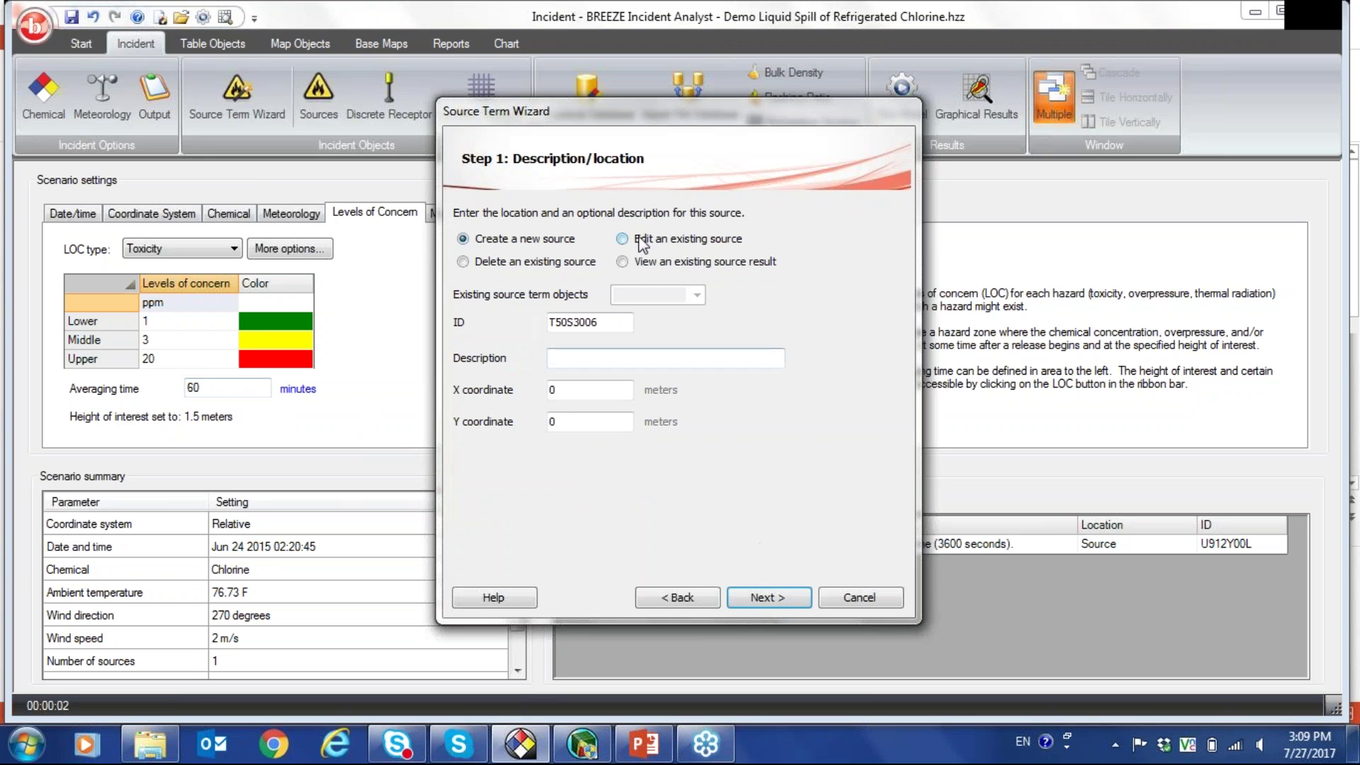
pyautogui.click(622, 239)
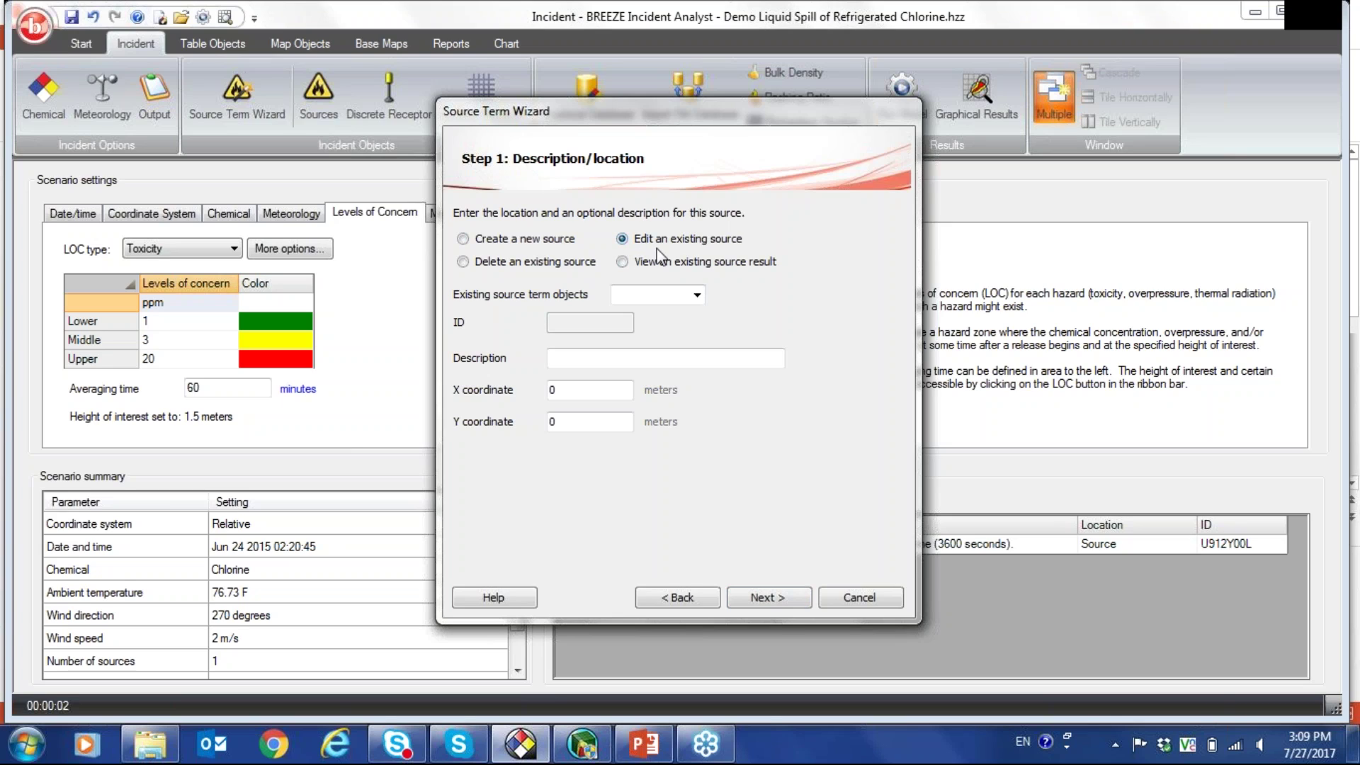
pyautogui.click(697, 295)
pyautogui.click(681, 319)
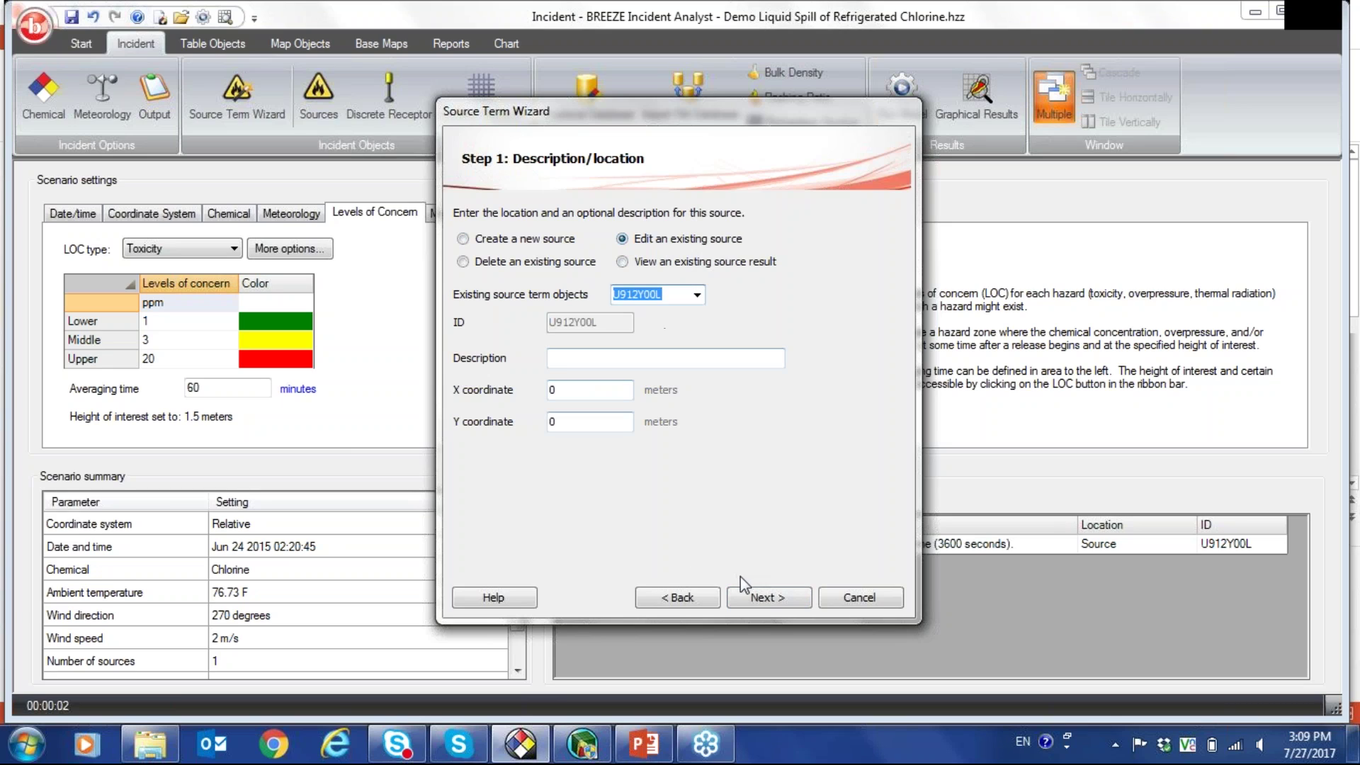
pyautogui.click(752, 599)
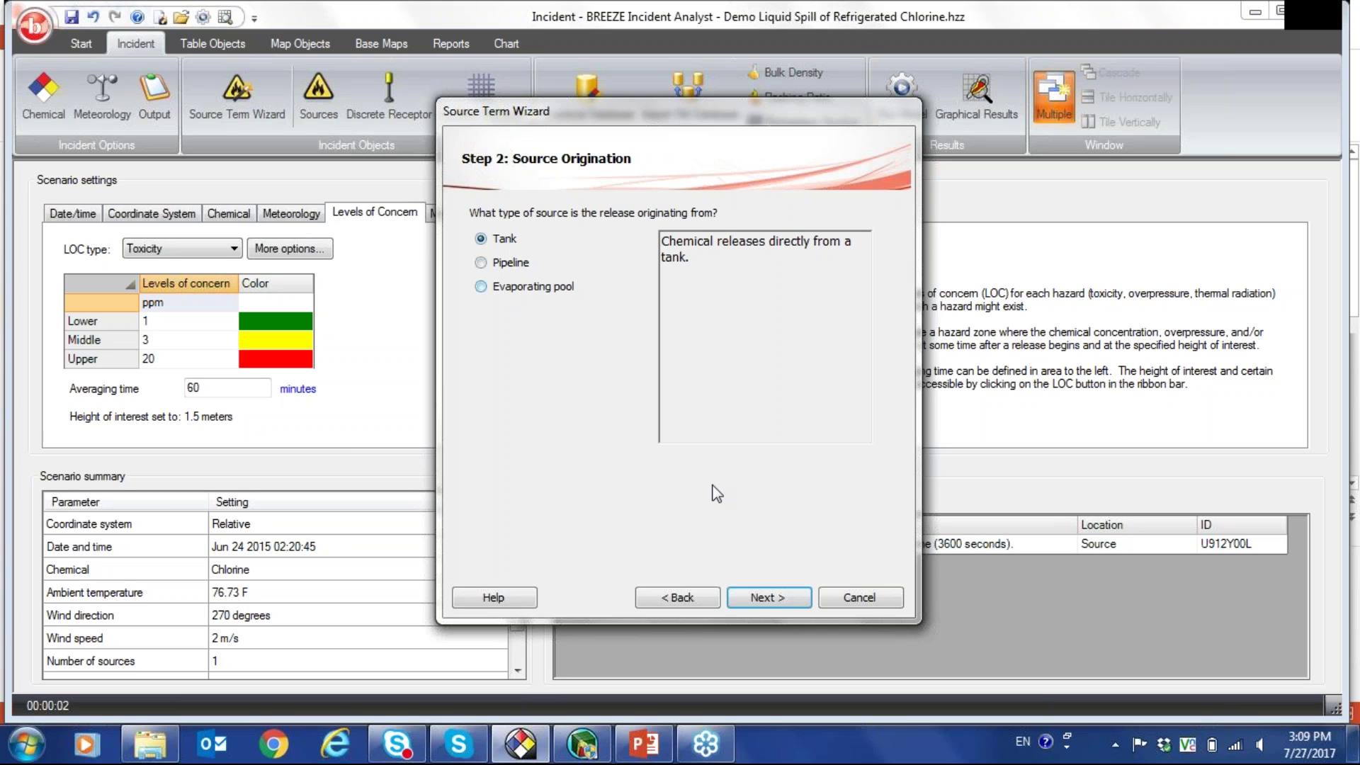
# Step: Pass tank dimensions and storage state, then show the ground temperature as 77 F
pyautogui.click(778, 599)
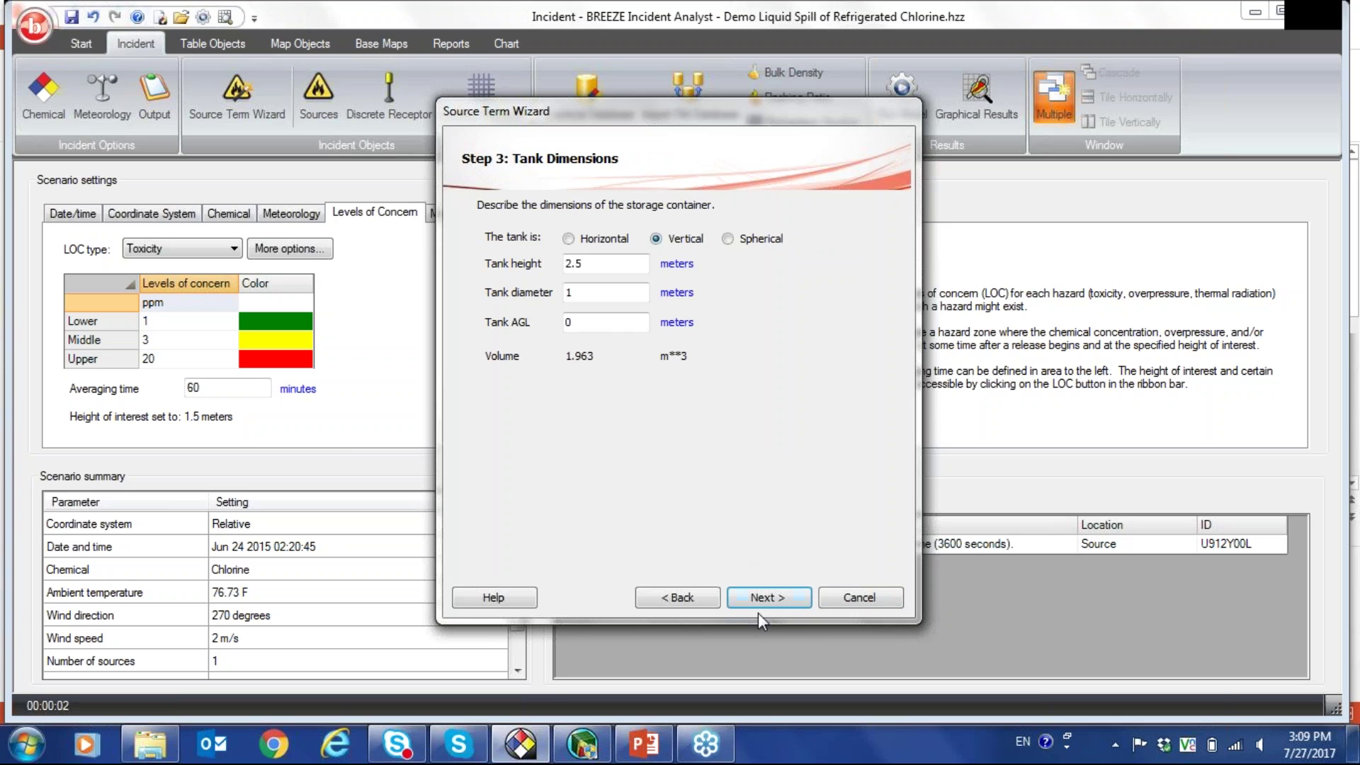
pyautogui.click(767, 598)
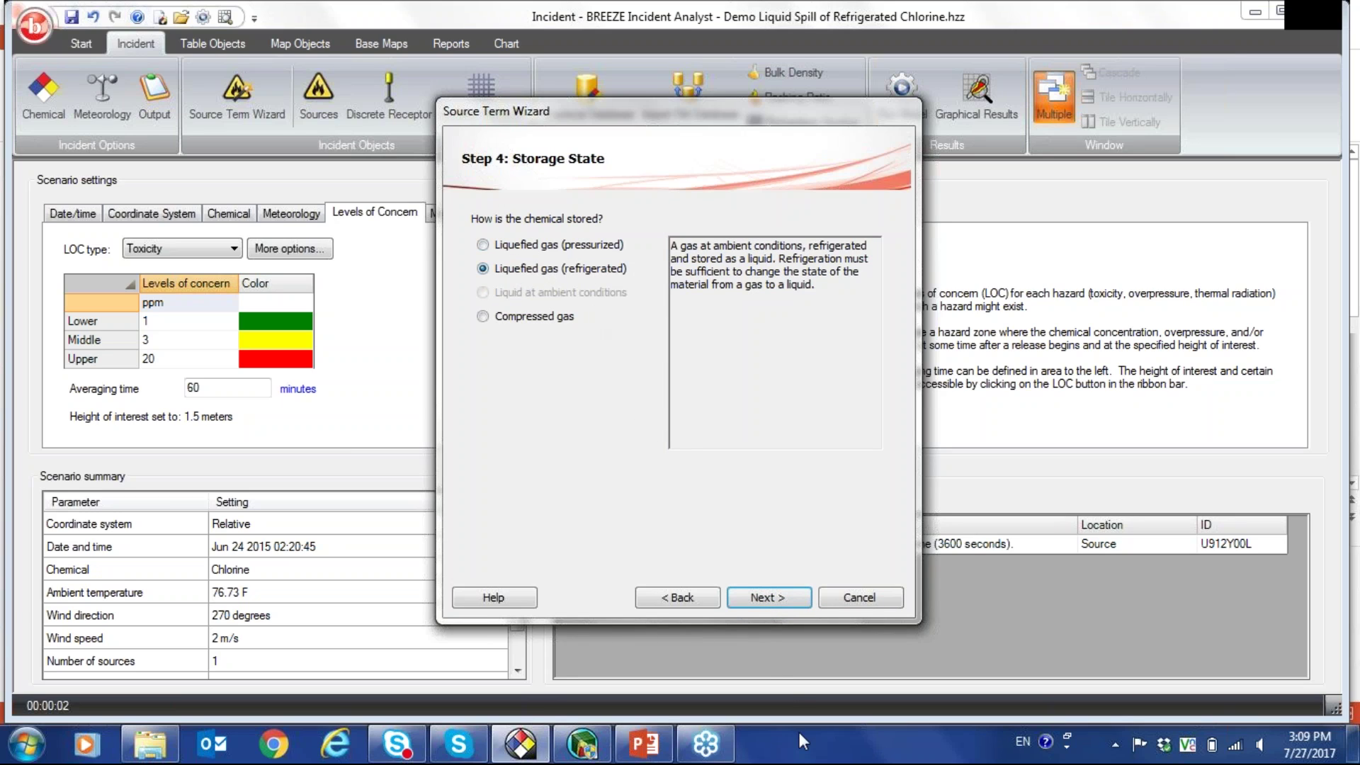
pyautogui.click(767, 607)
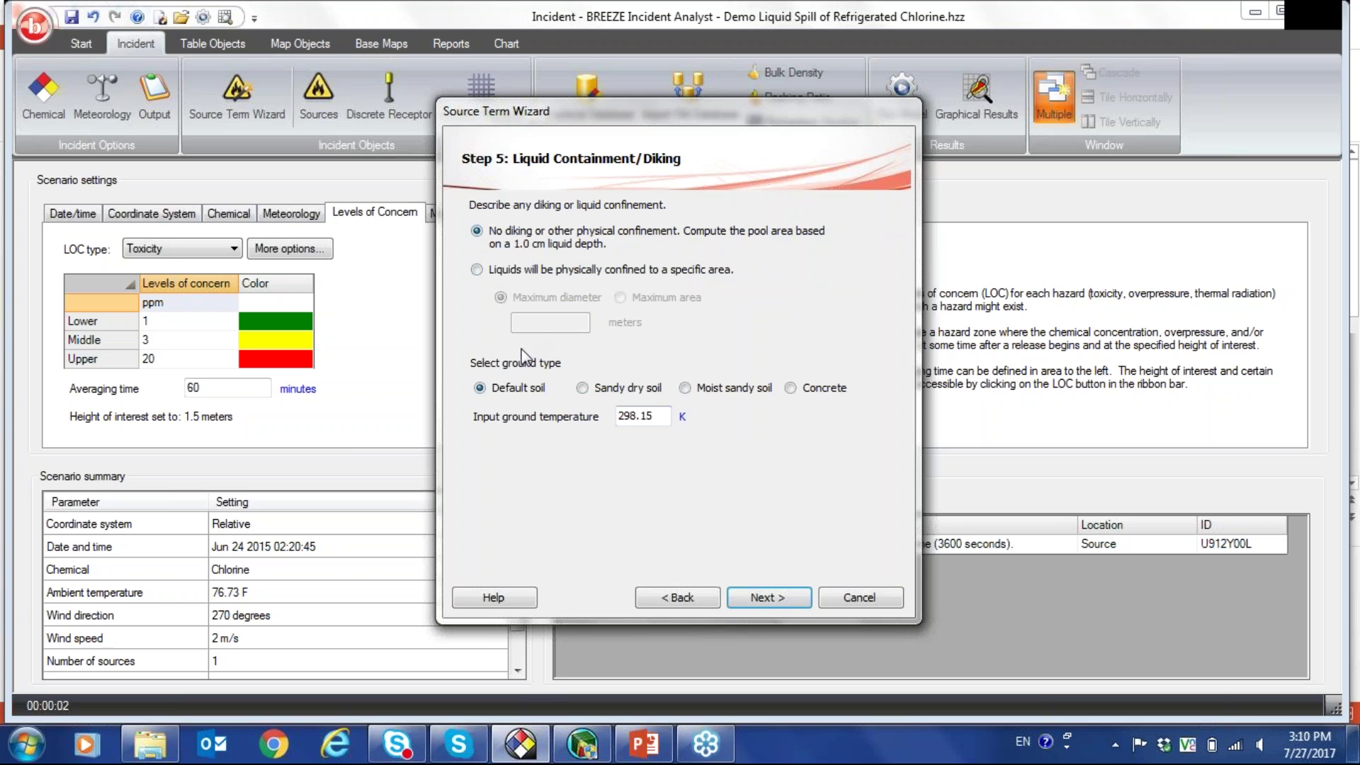
pyautogui.click(683, 419)
pyautogui.click(721, 486)
# Step: Review storage at 239.1 K, 1 atm and 2606.275 kg total mass before release characteristics
pyautogui.click(767, 597)
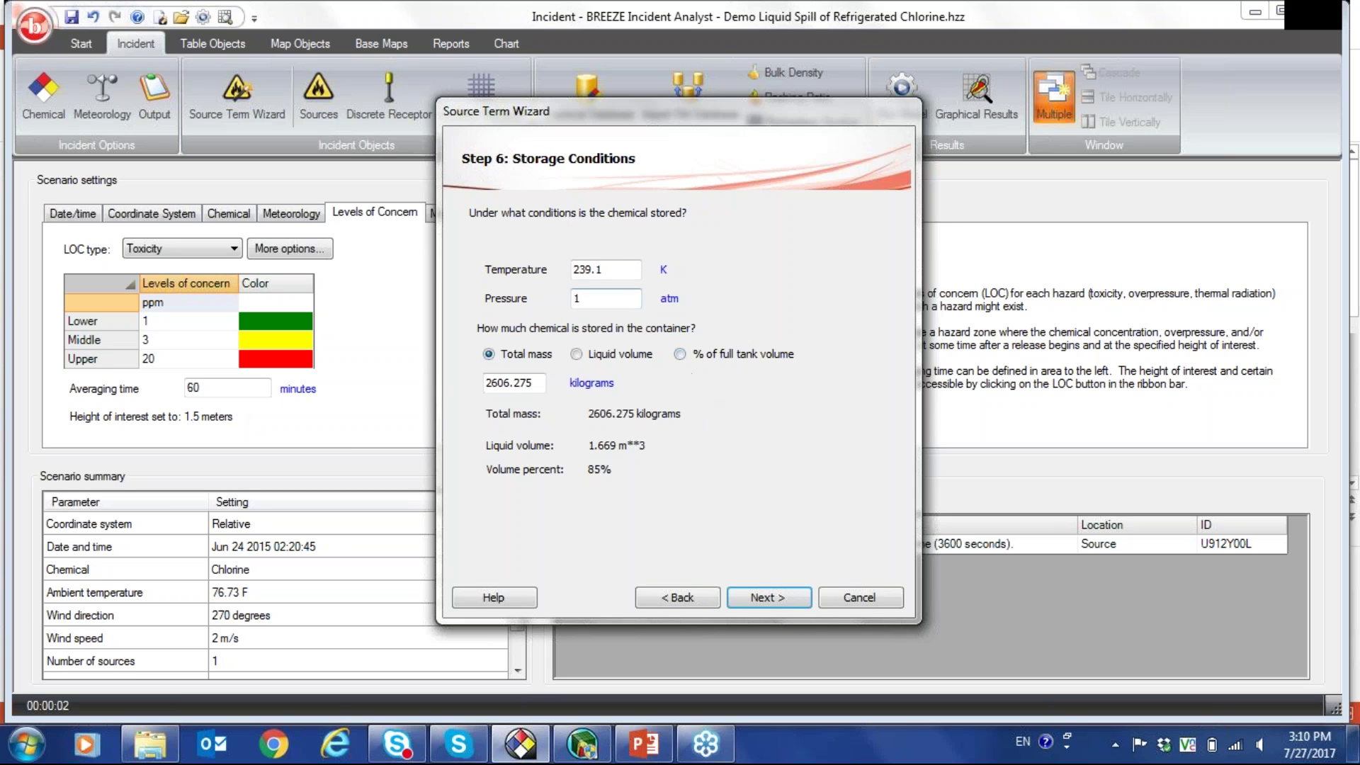
pyautogui.click(615, 262)
pyautogui.click(613, 303)
pyautogui.click(679, 353)
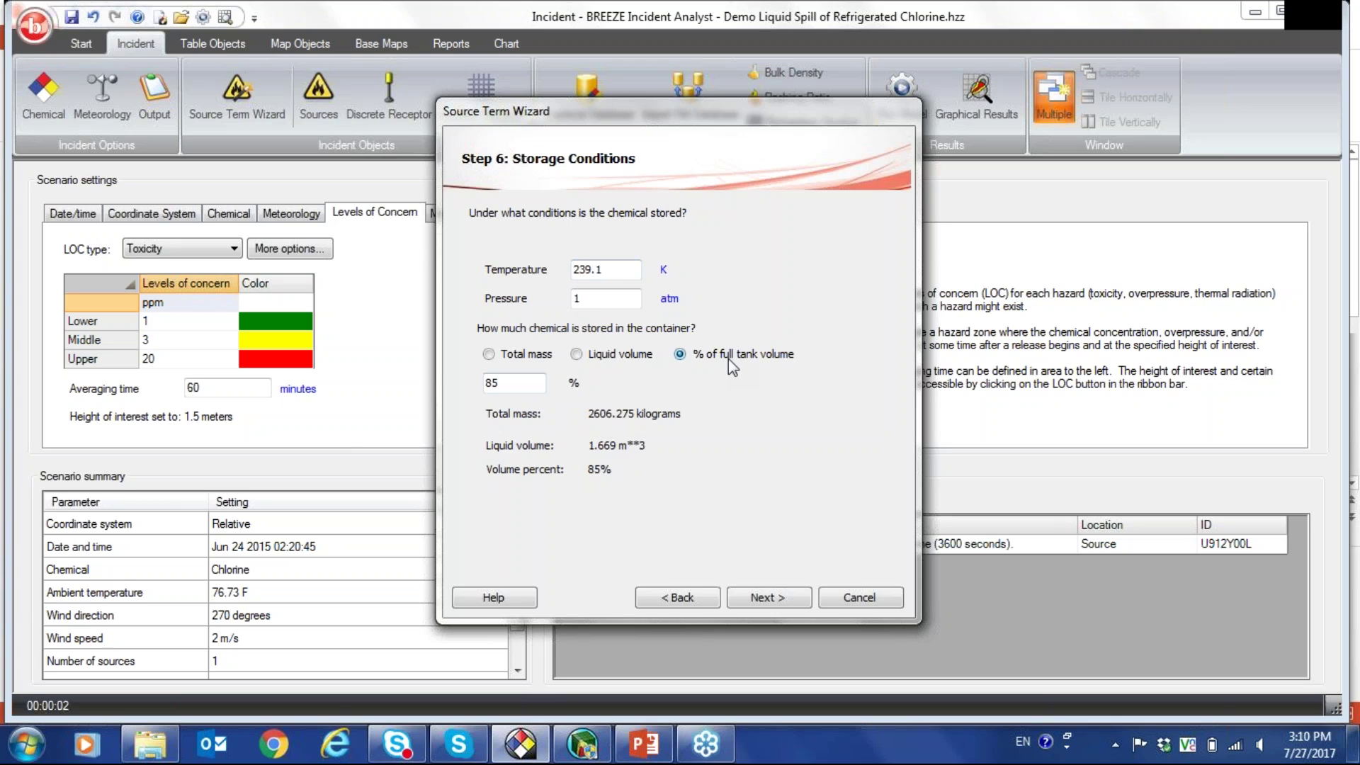
pyautogui.click(489, 355)
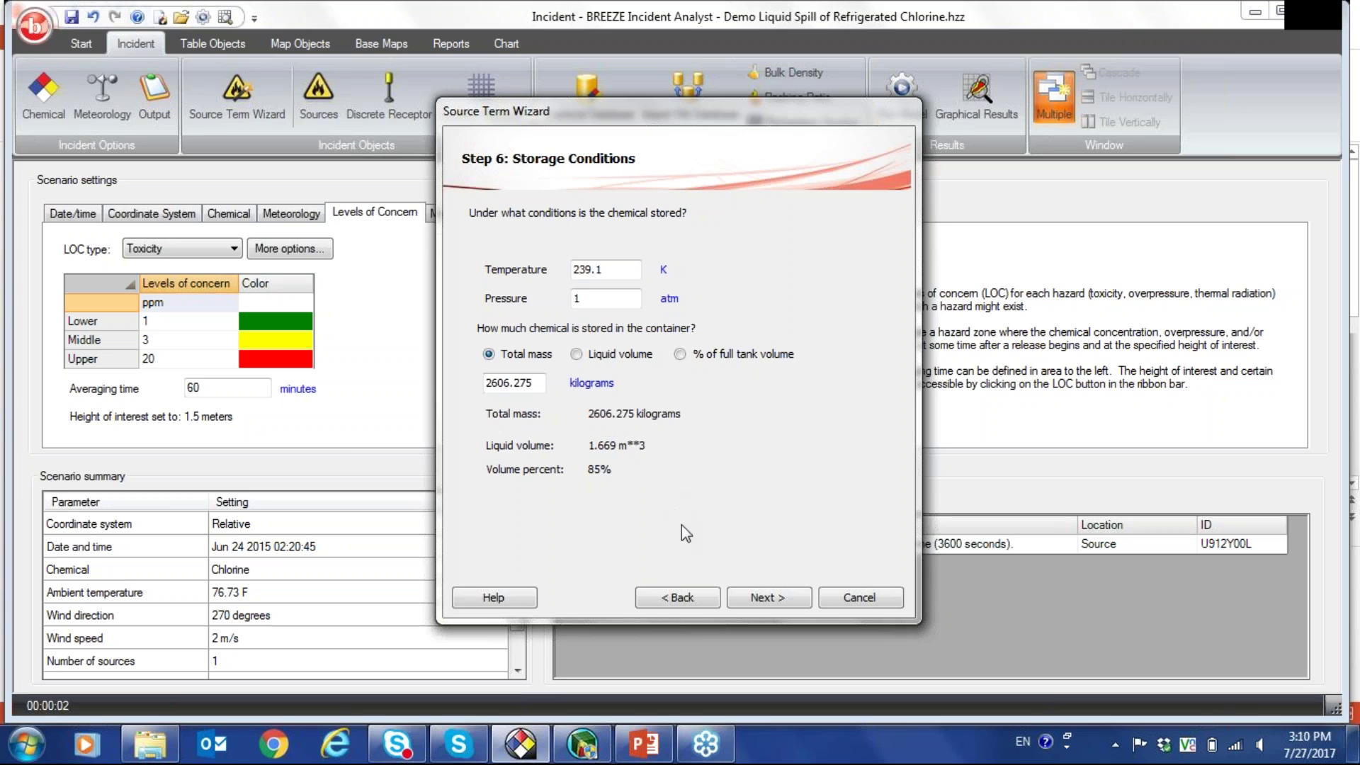
pyautogui.click(777, 601)
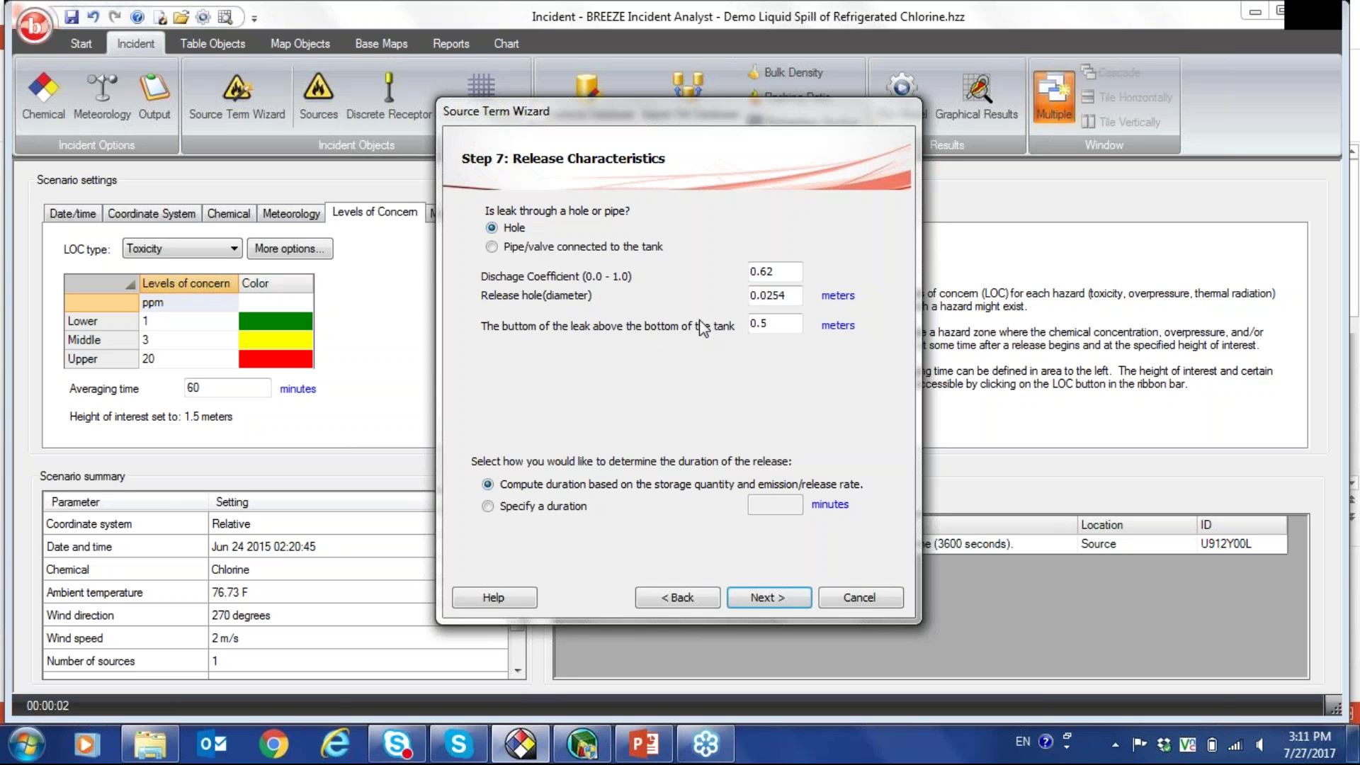
# Step: Show the release hole diameter as 1 inch, note the 0.5 m leak height, and reach the results
pyautogui.click(839, 296)
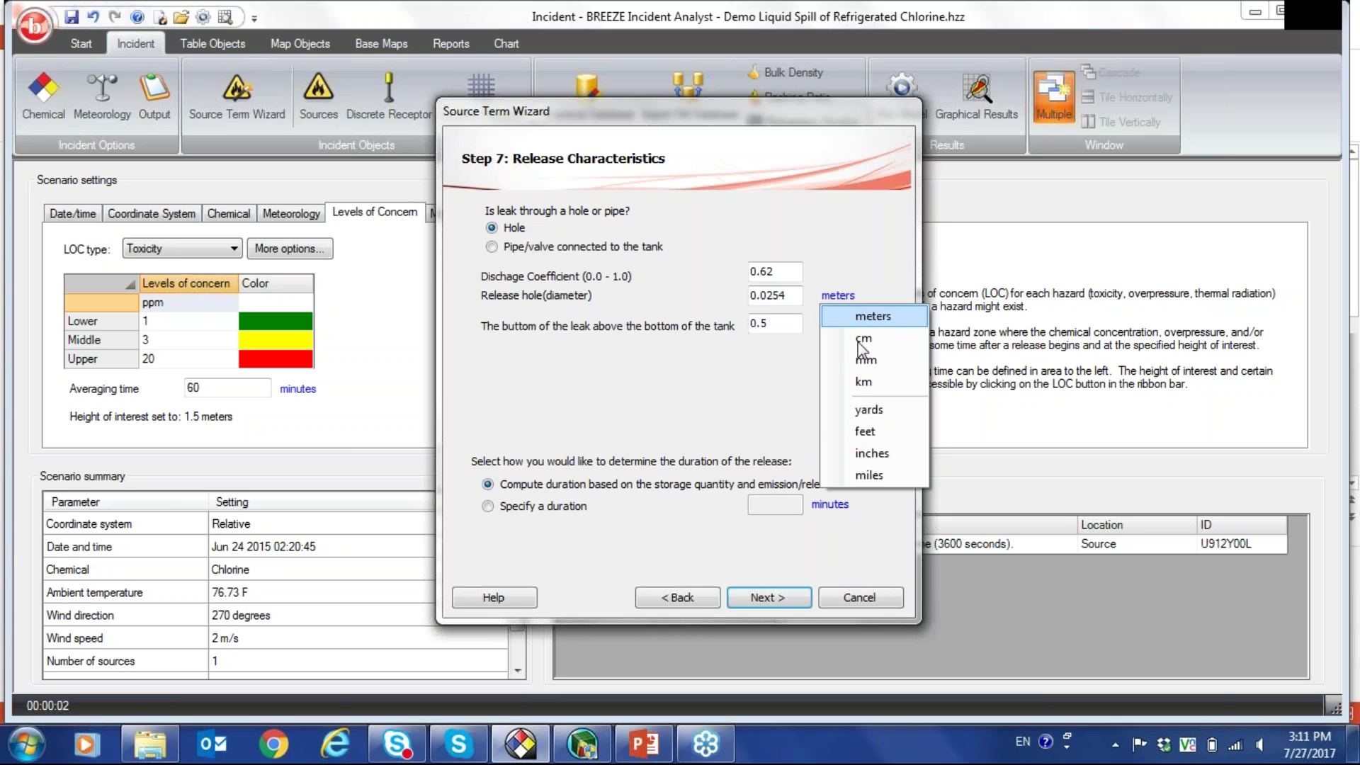
pyautogui.click(871, 453)
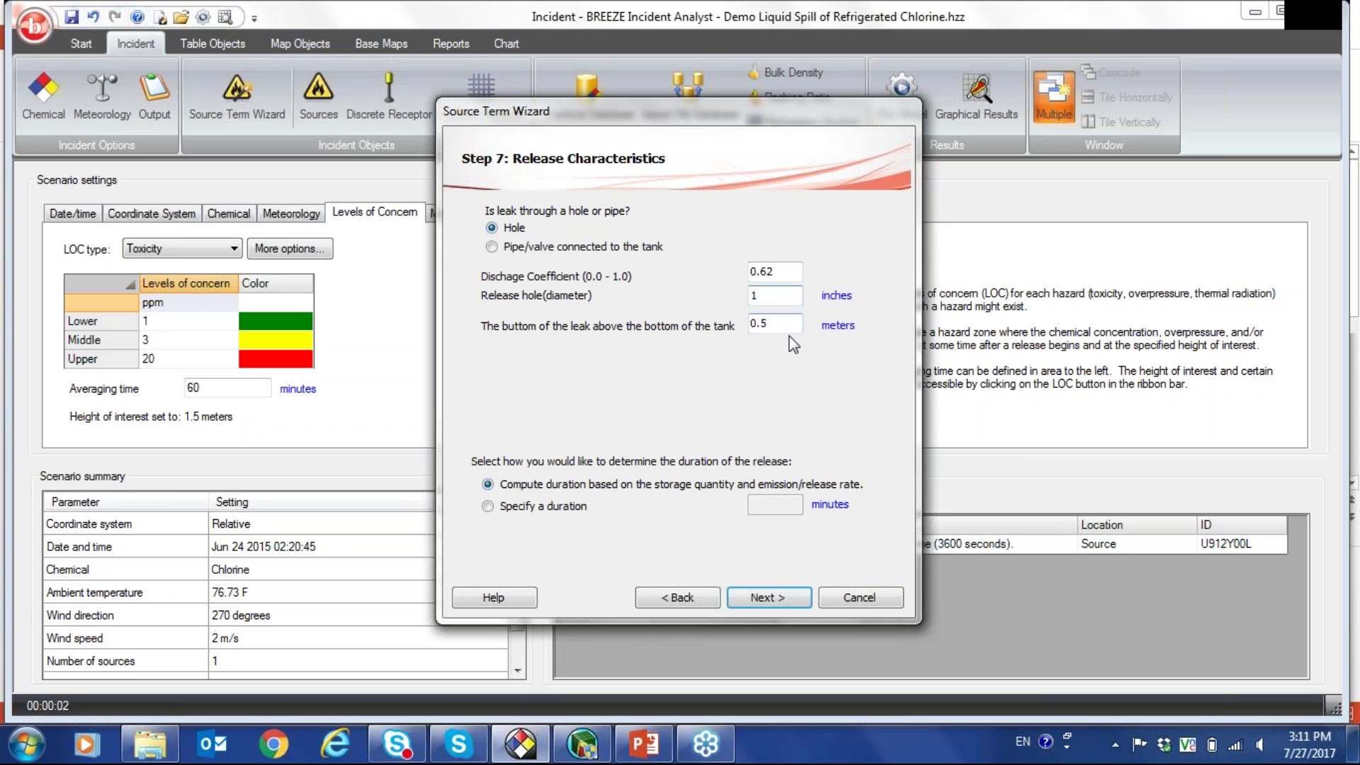
pyautogui.click(789, 324)
pyautogui.click(762, 598)
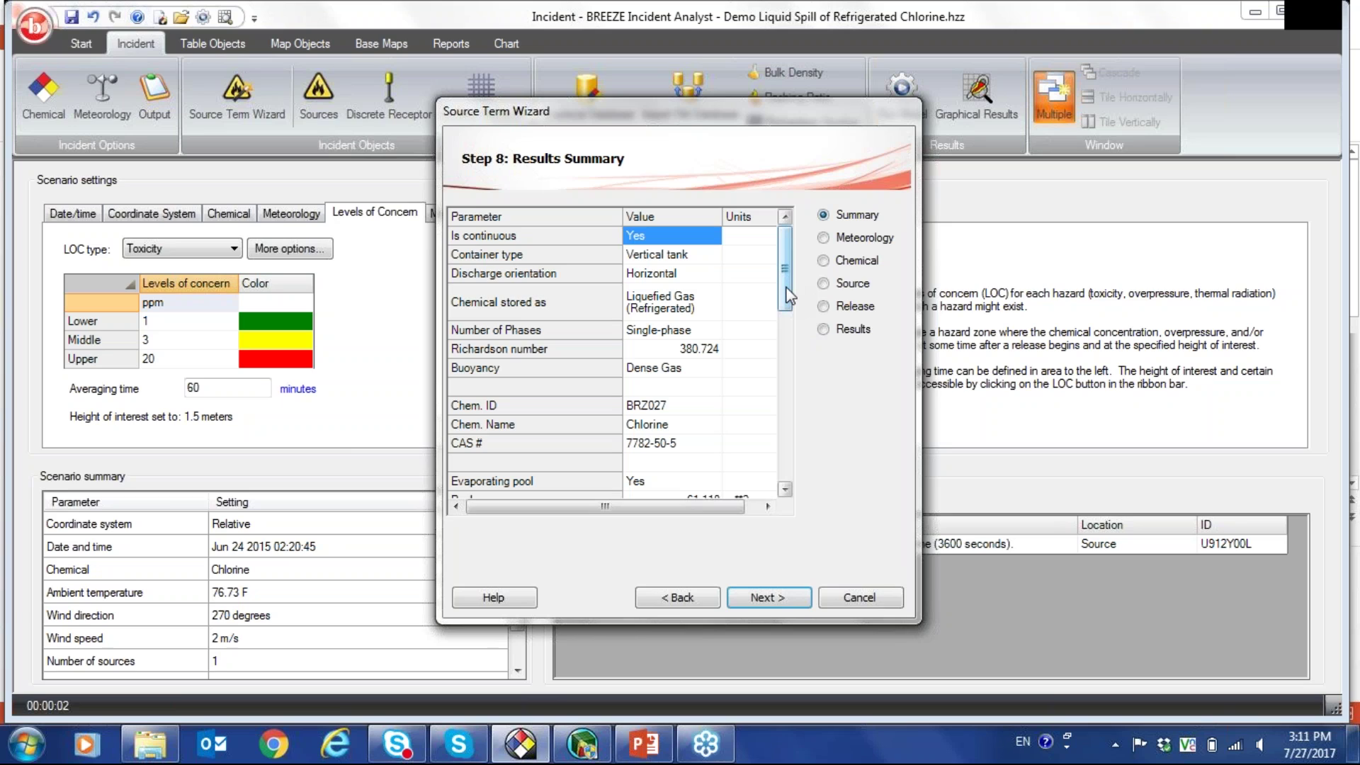
pyautogui.moveTo(784, 291); pyautogui.dragTo(785, 320)
pyautogui.click(671, 274)
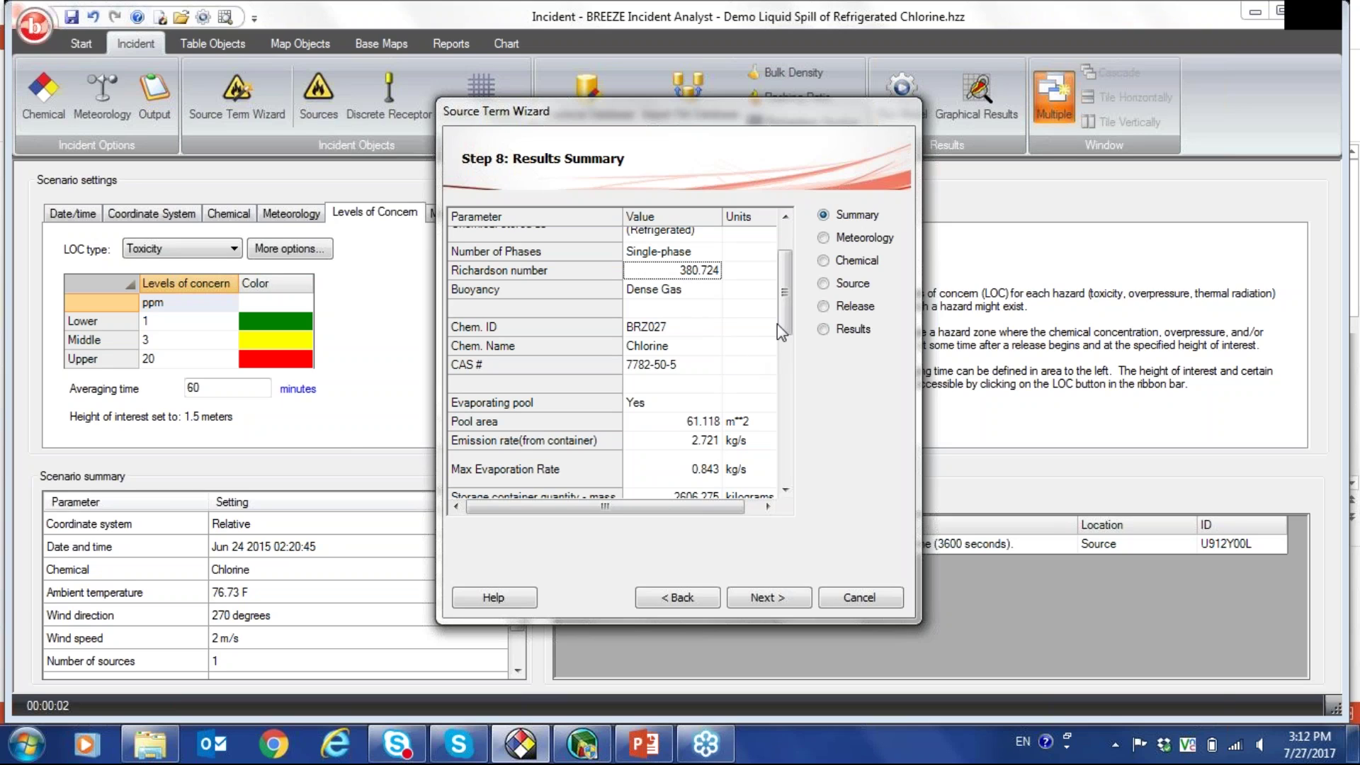
pyautogui.scroll(-3, 788, 324)
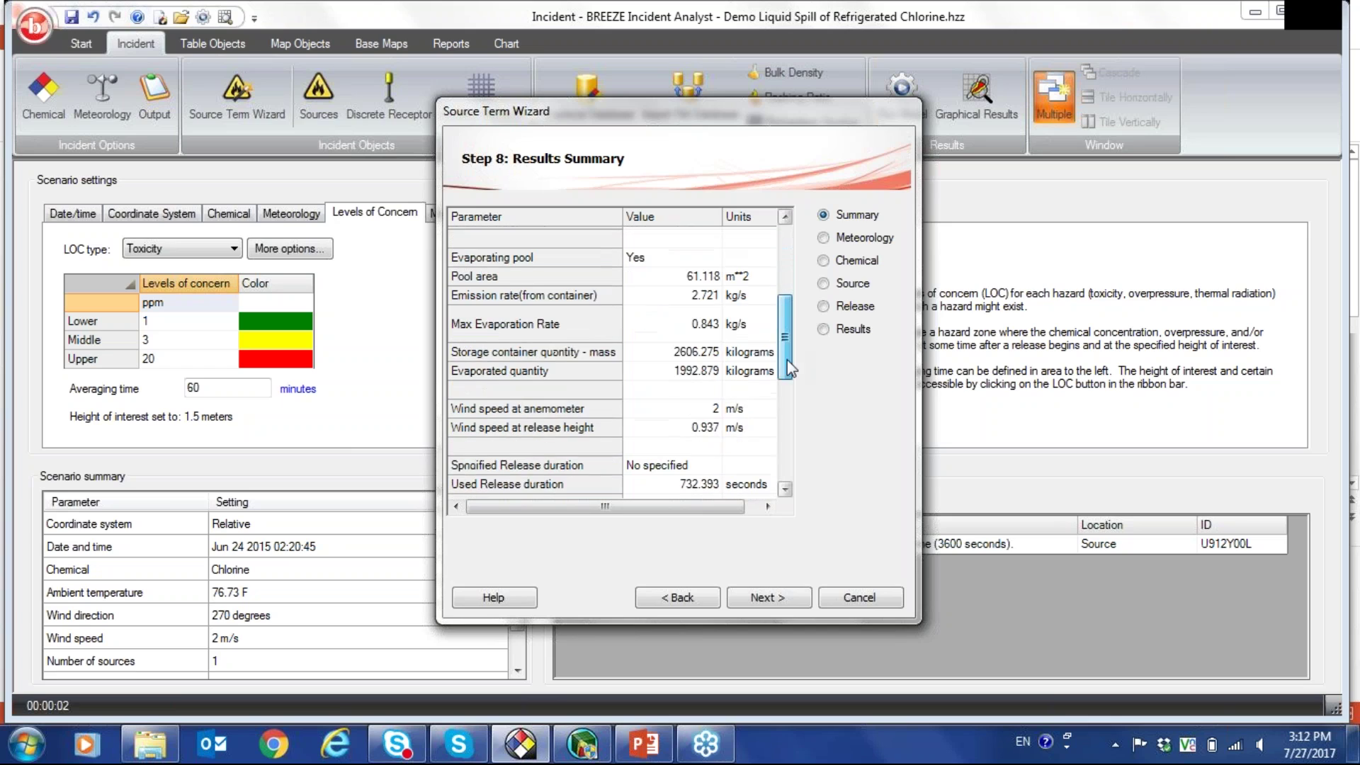
pyautogui.click(664, 343)
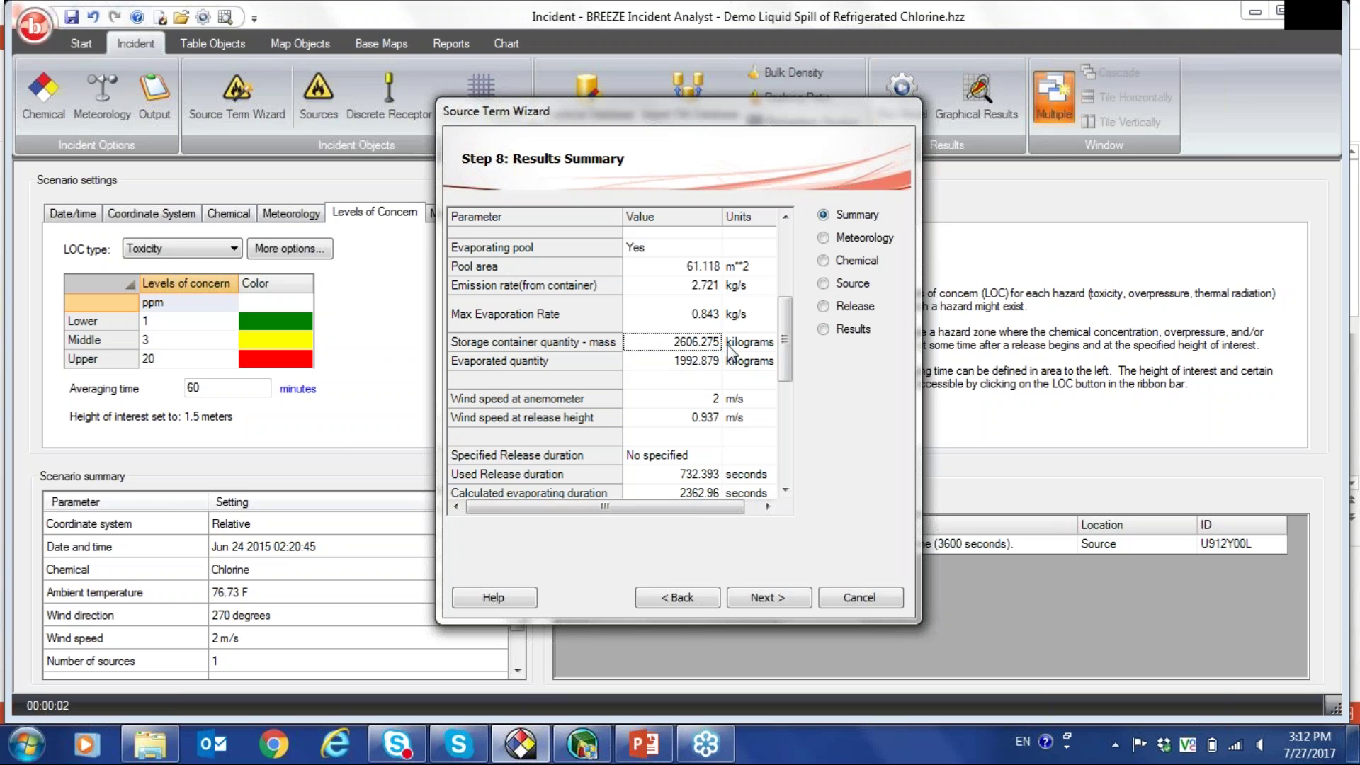
pyautogui.click(672, 366)
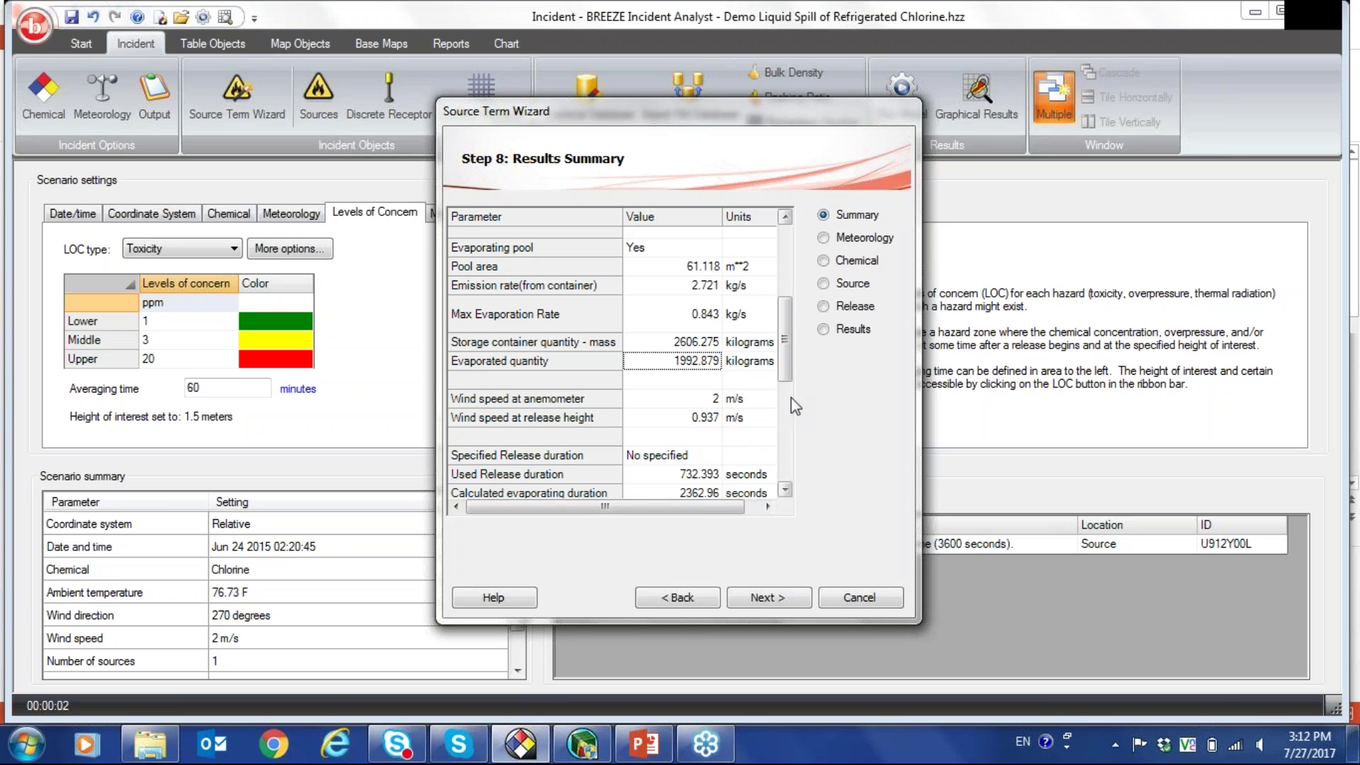
# Step: Review the container emission rate, pool area and maximum evaporation rate in the results summary
pyautogui.click(676, 287)
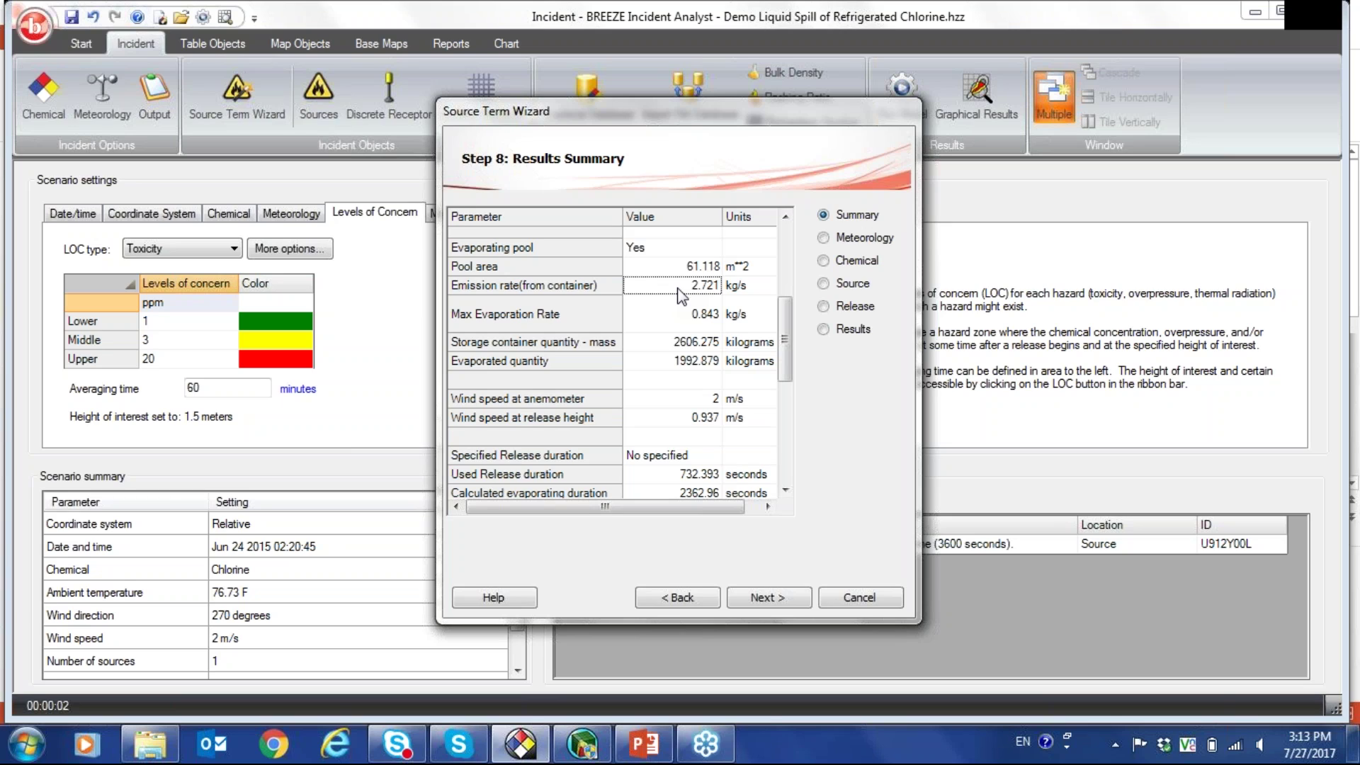
pyautogui.click(682, 324)
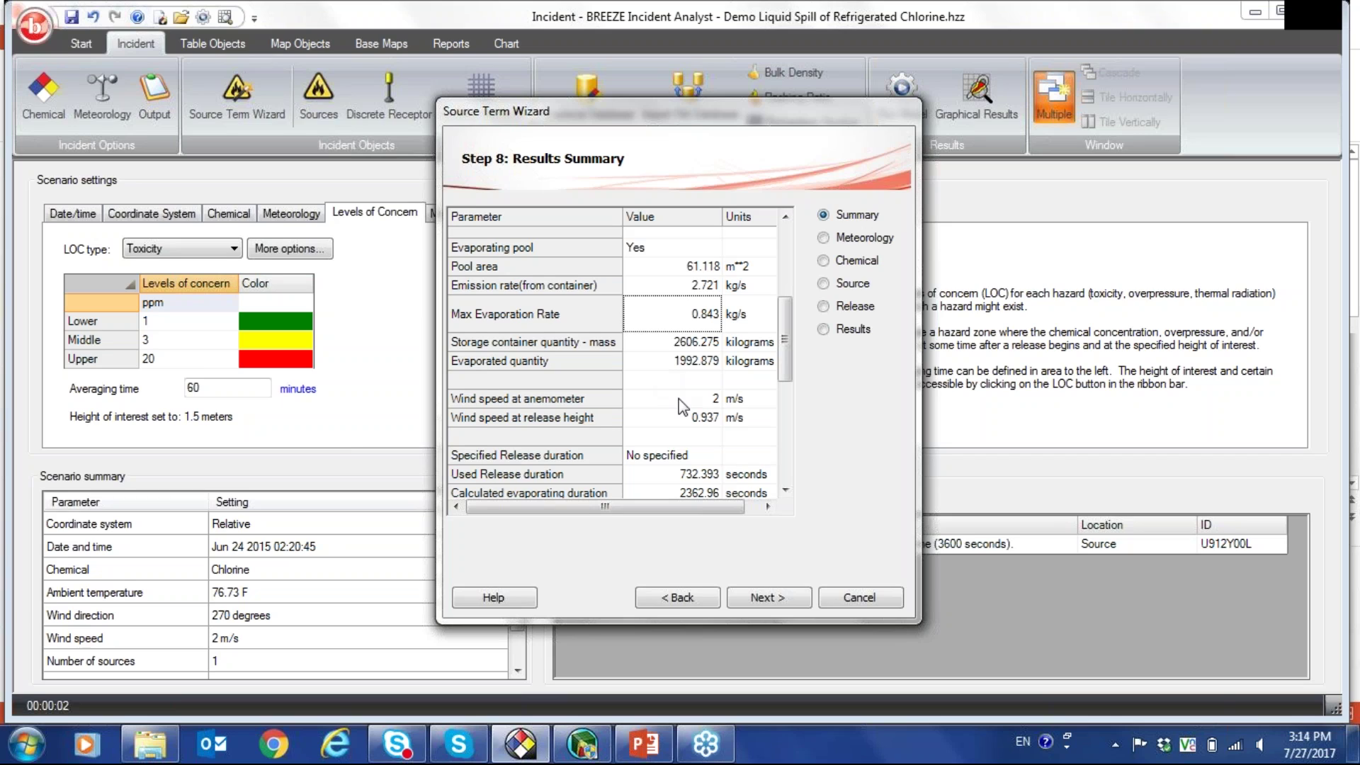
pyautogui.click(671, 268)
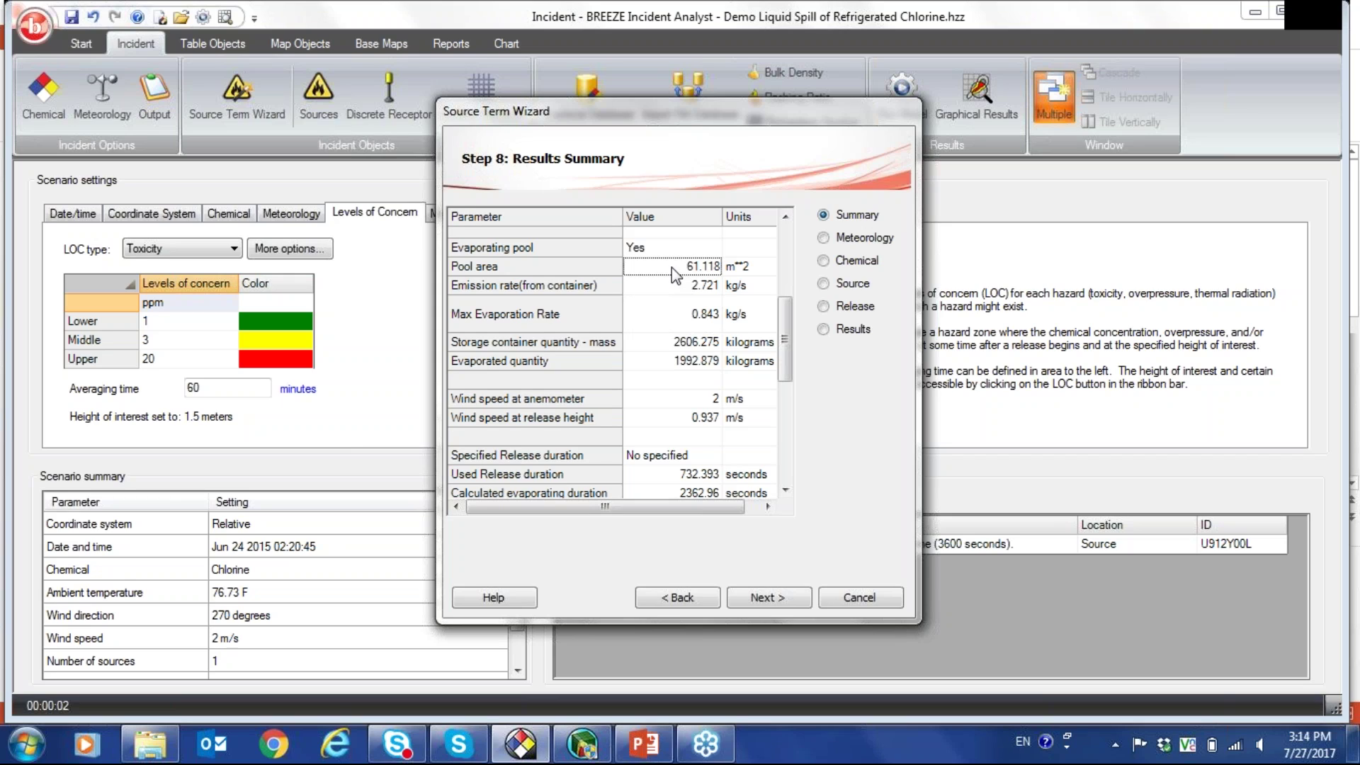
pyautogui.click(652, 315)
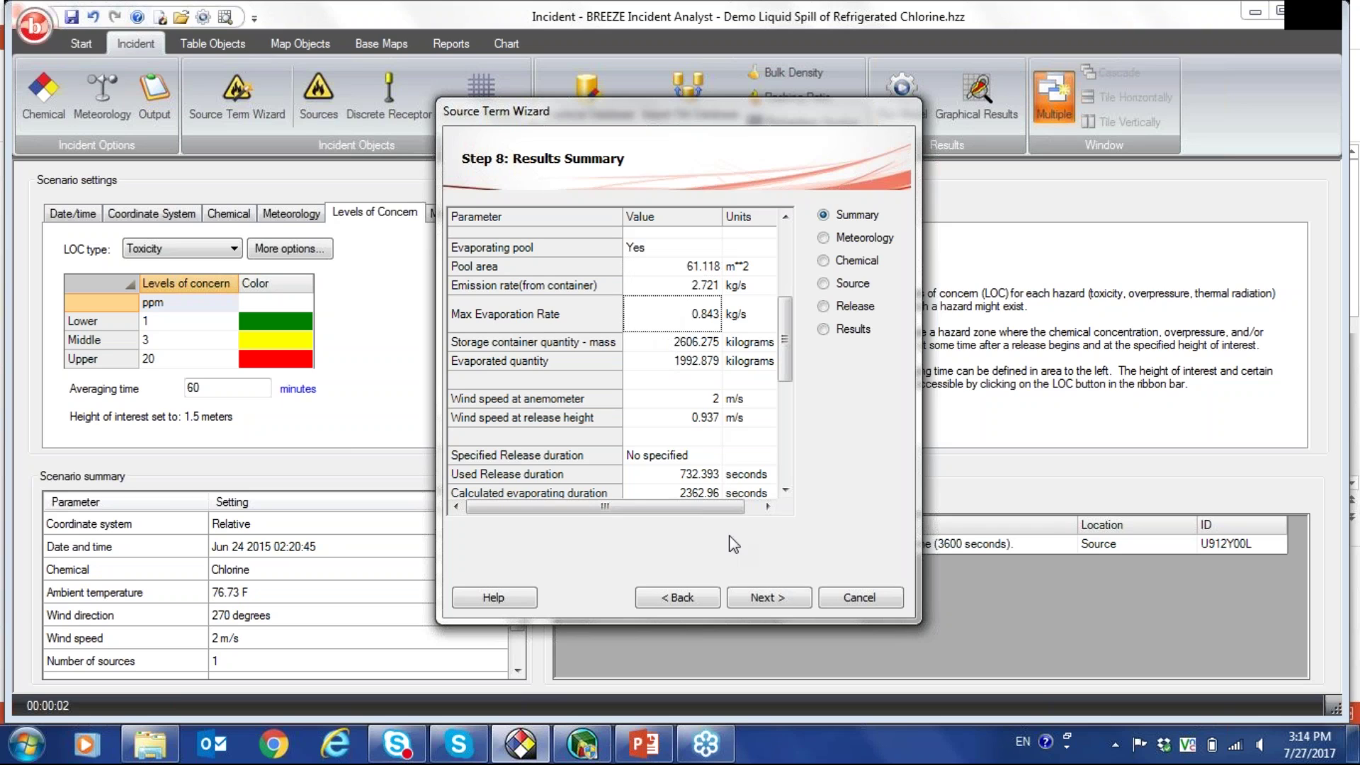
# Step: Finish the Source Term Wizard with SLAB as the dispersion model
pyautogui.click(765, 598)
pyautogui.click(765, 599)
pyautogui.click(765, 597)
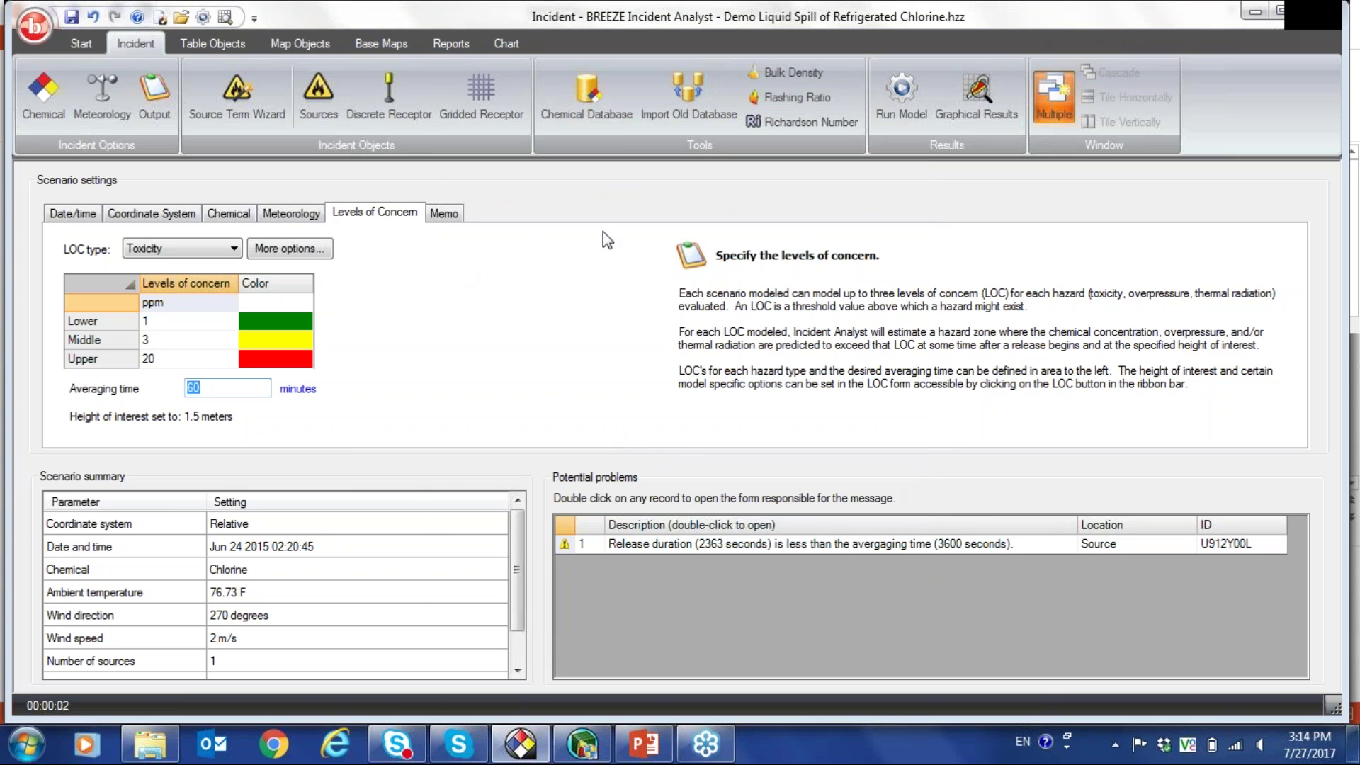
# Step: Compare the source strength chart and table, ending on the table of emission, evaporation and pool radius
pyautogui.click(505, 43)
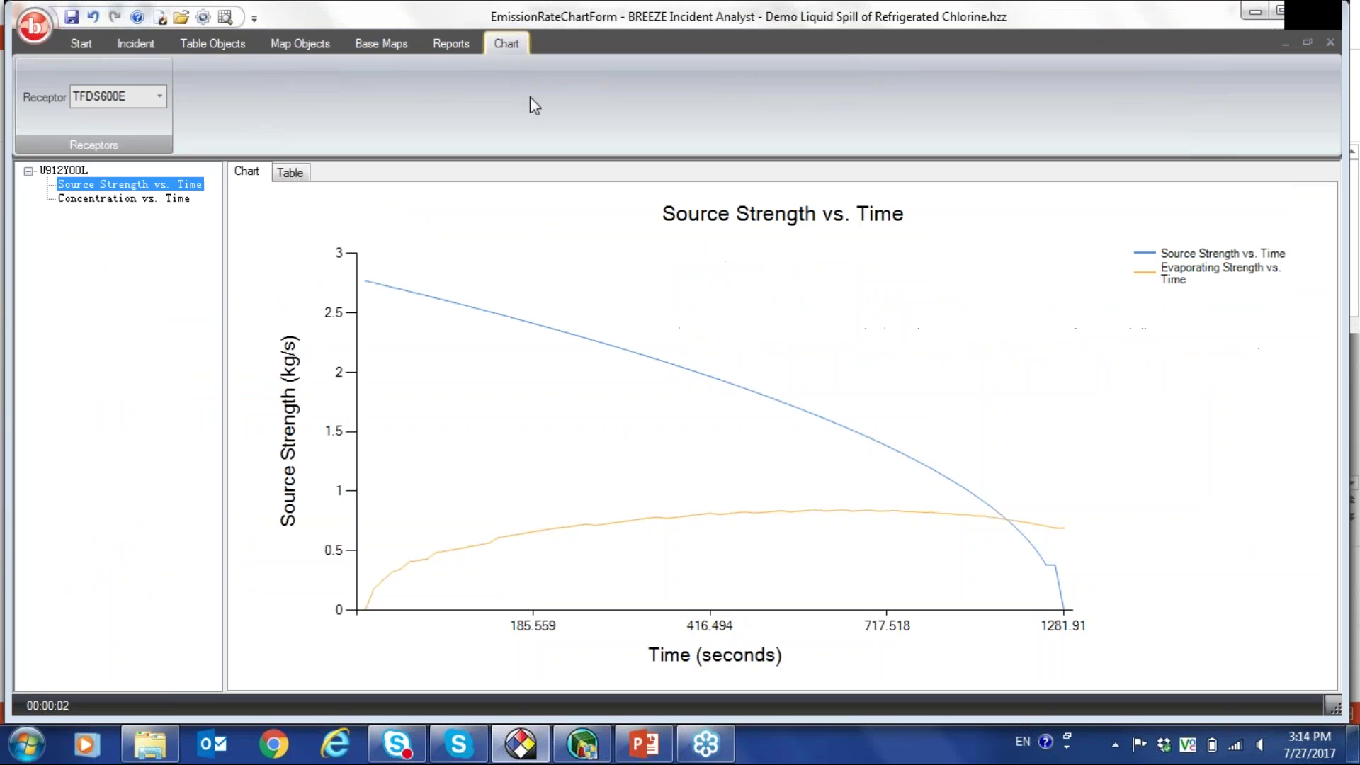
pyautogui.click(289, 174)
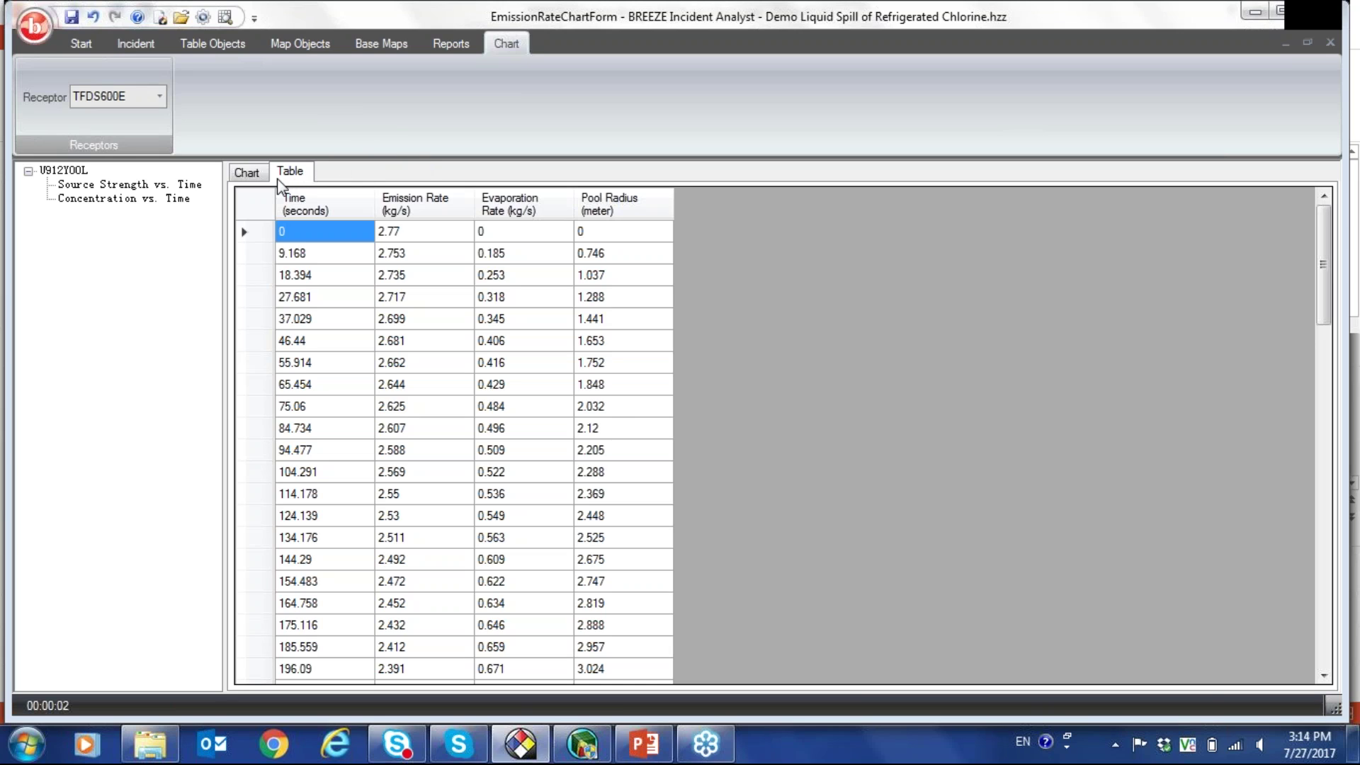
pyautogui.click(248, 177)
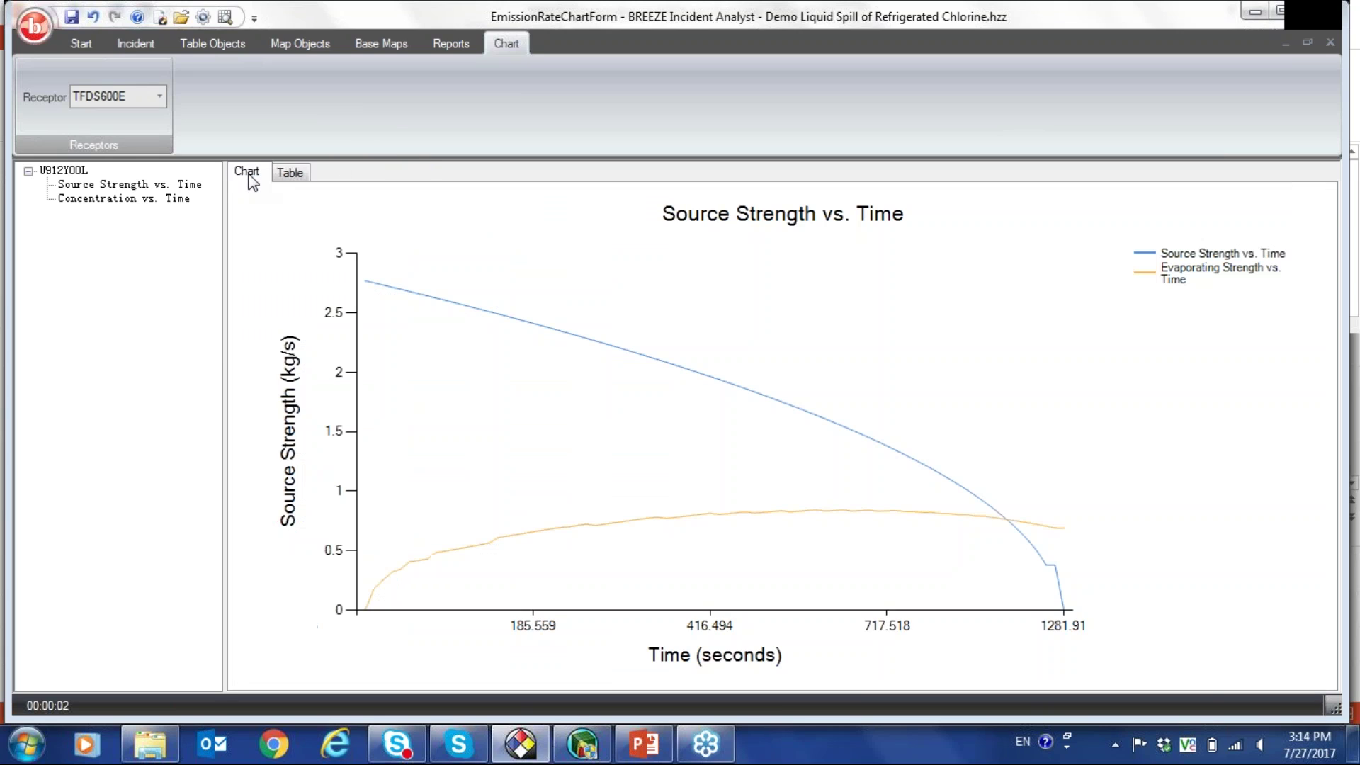
pyautogui.click(292, 174)
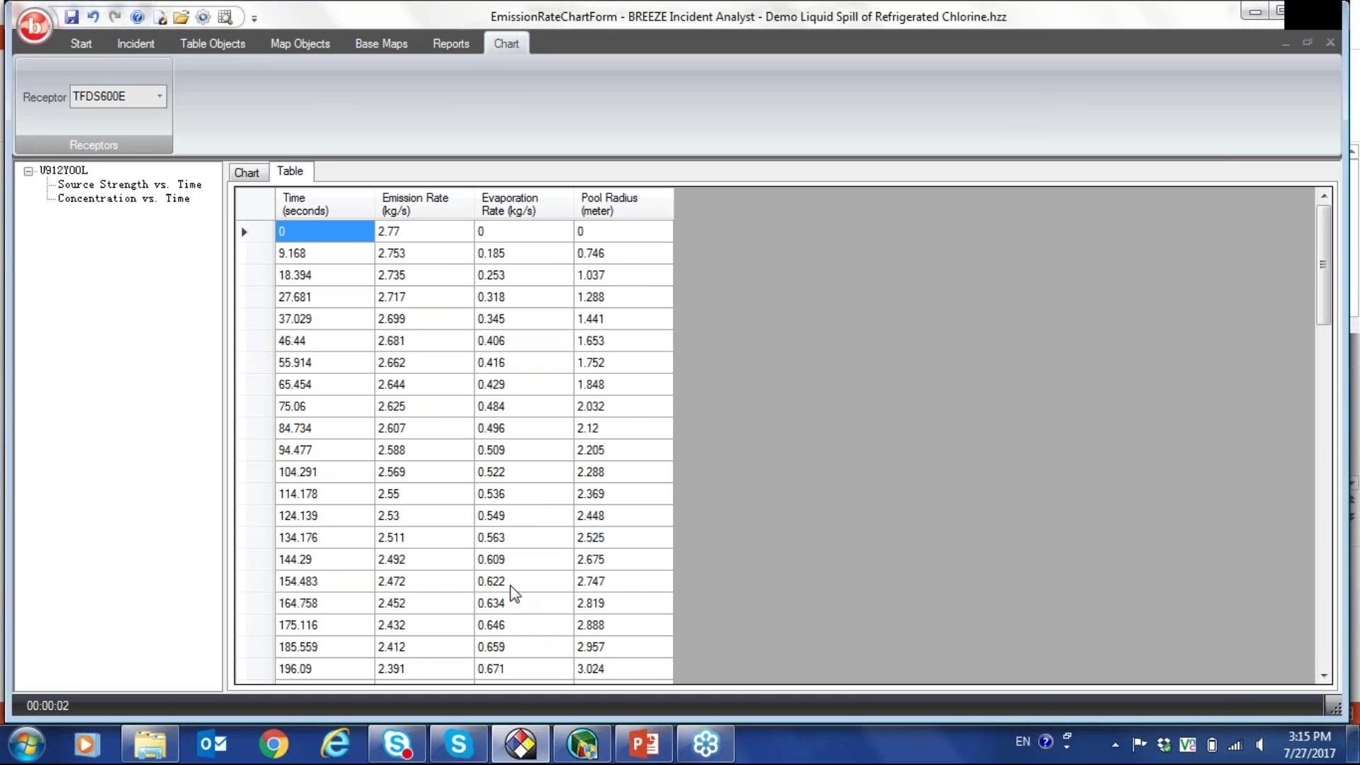
# Step: Inspect the table's last row, where emission is 0 at 1281.91 s, then return to the chart
pyautogui.scroll(-17, 843, 538)
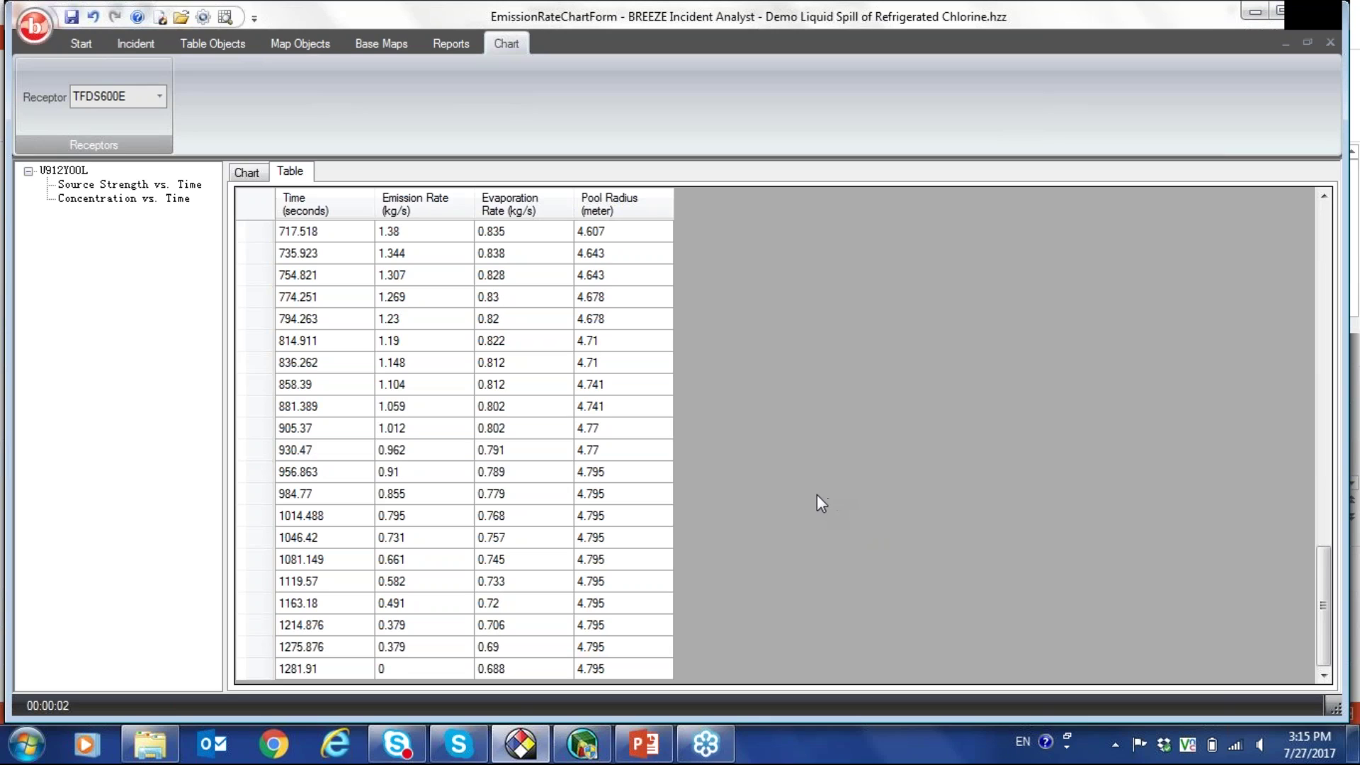
pyautogui.click(303, 670)
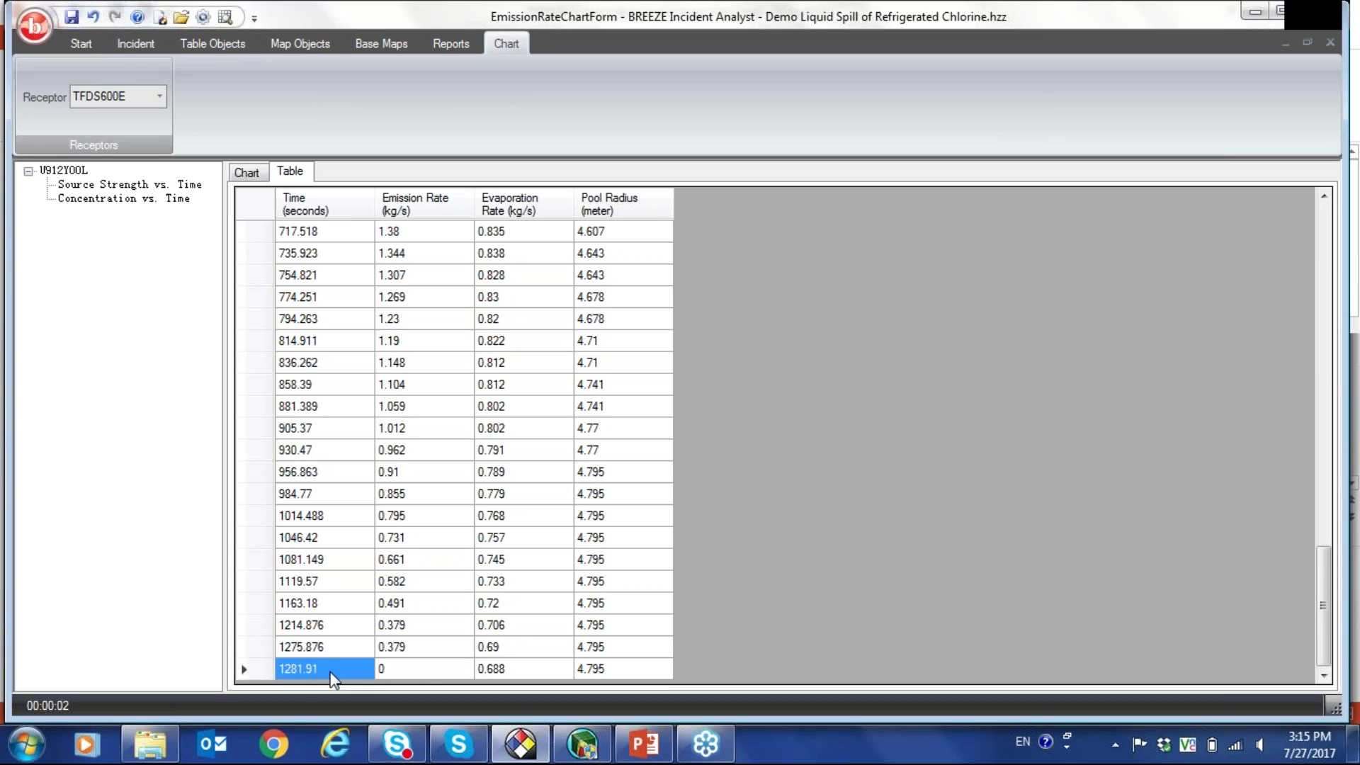
pyautogui.click(299, 675)
pyautogui.click(400, 675)
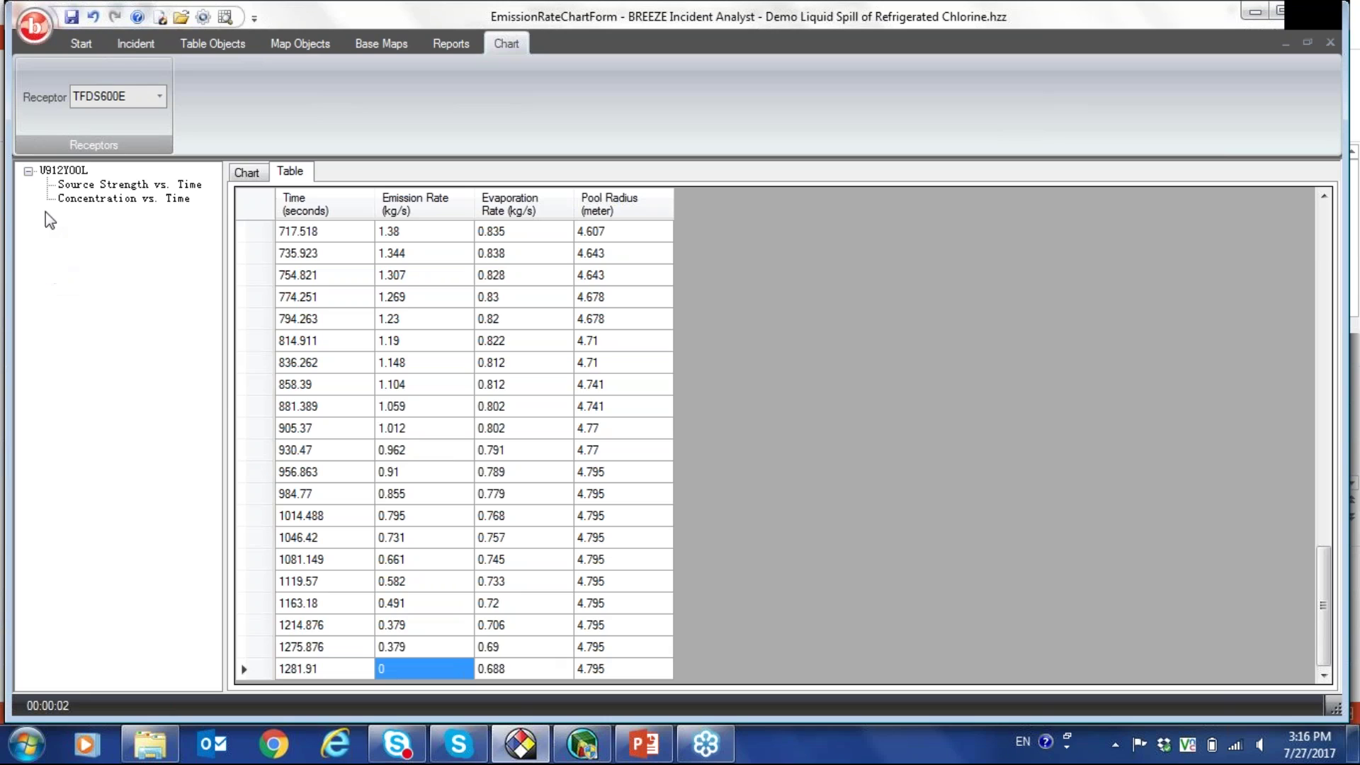
pyautogui.click(247, 172)
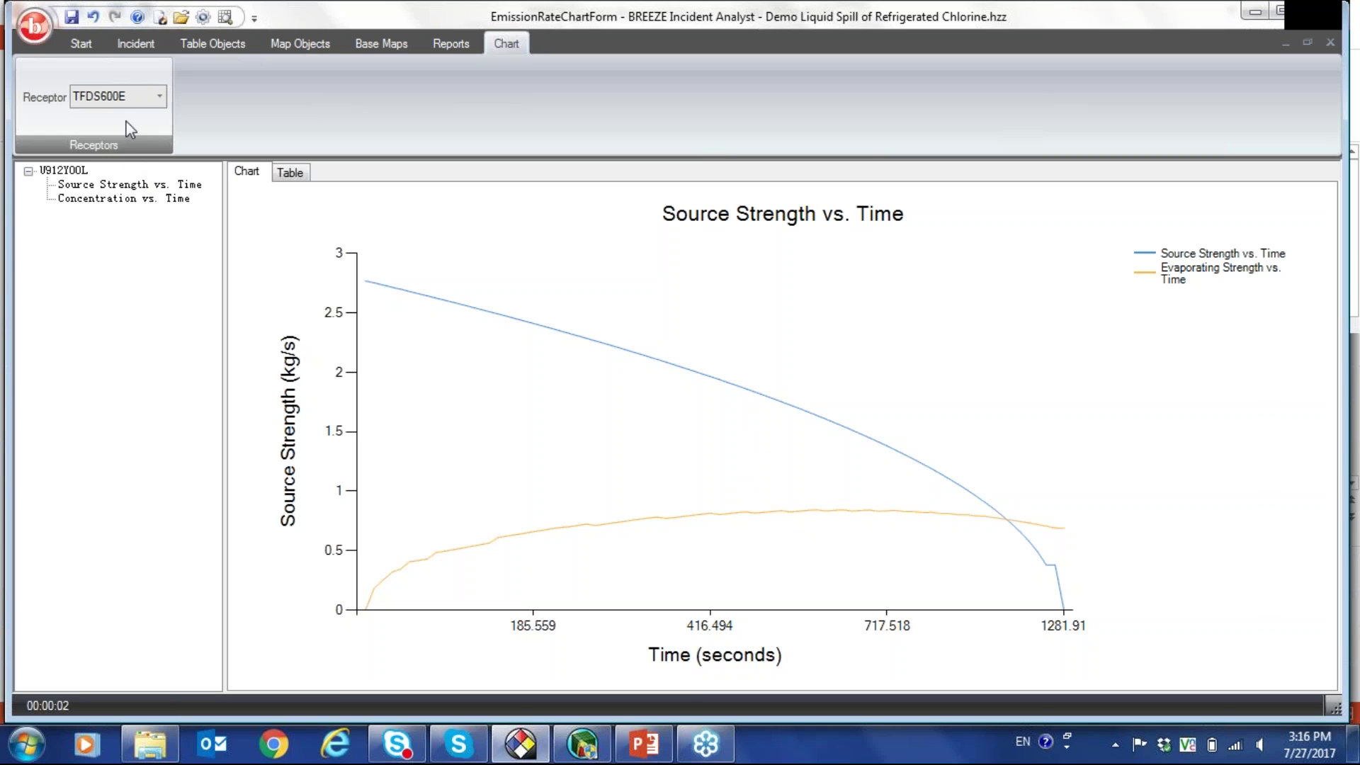
# Step: View U912Y00L's existing results: 732.393 s release and 2362.96 s evaporating duration
pyautogui.click(143, 46)
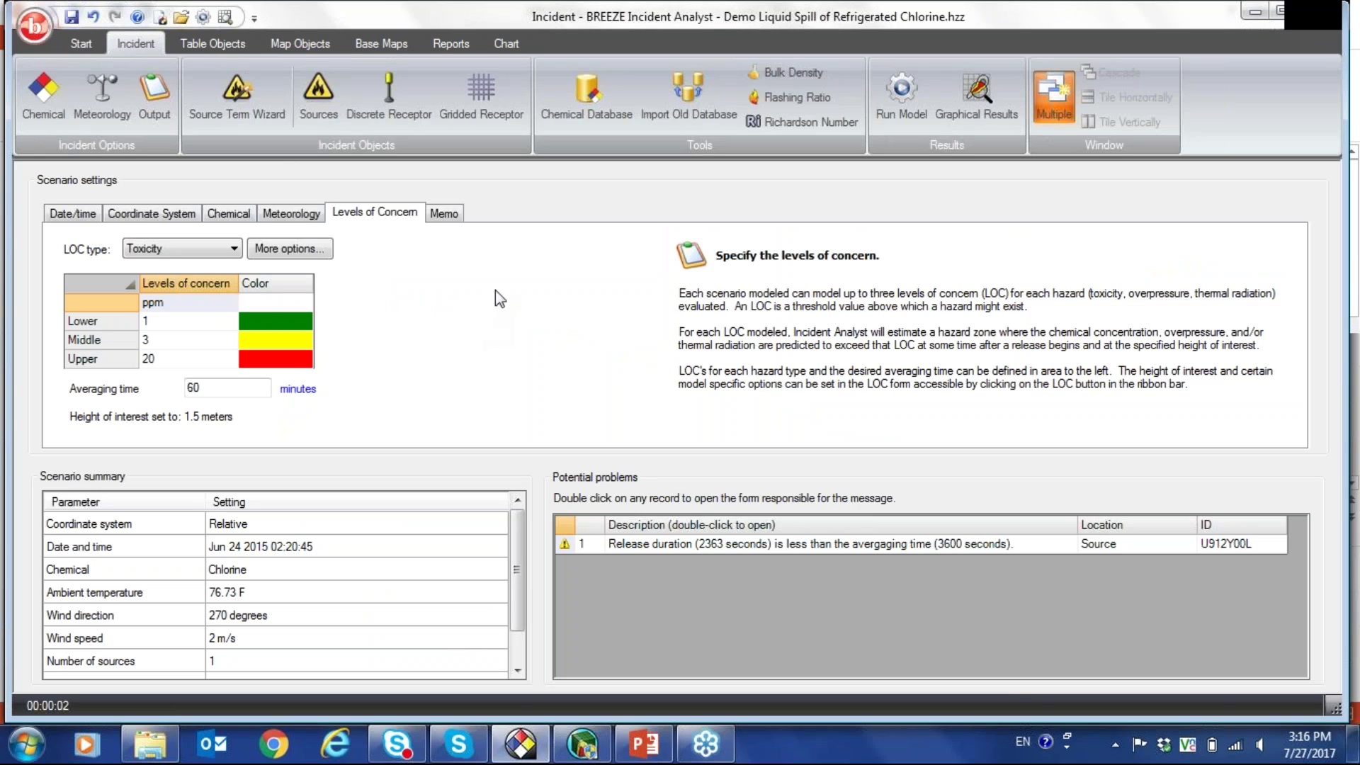
pyautogui.click(243, 118)
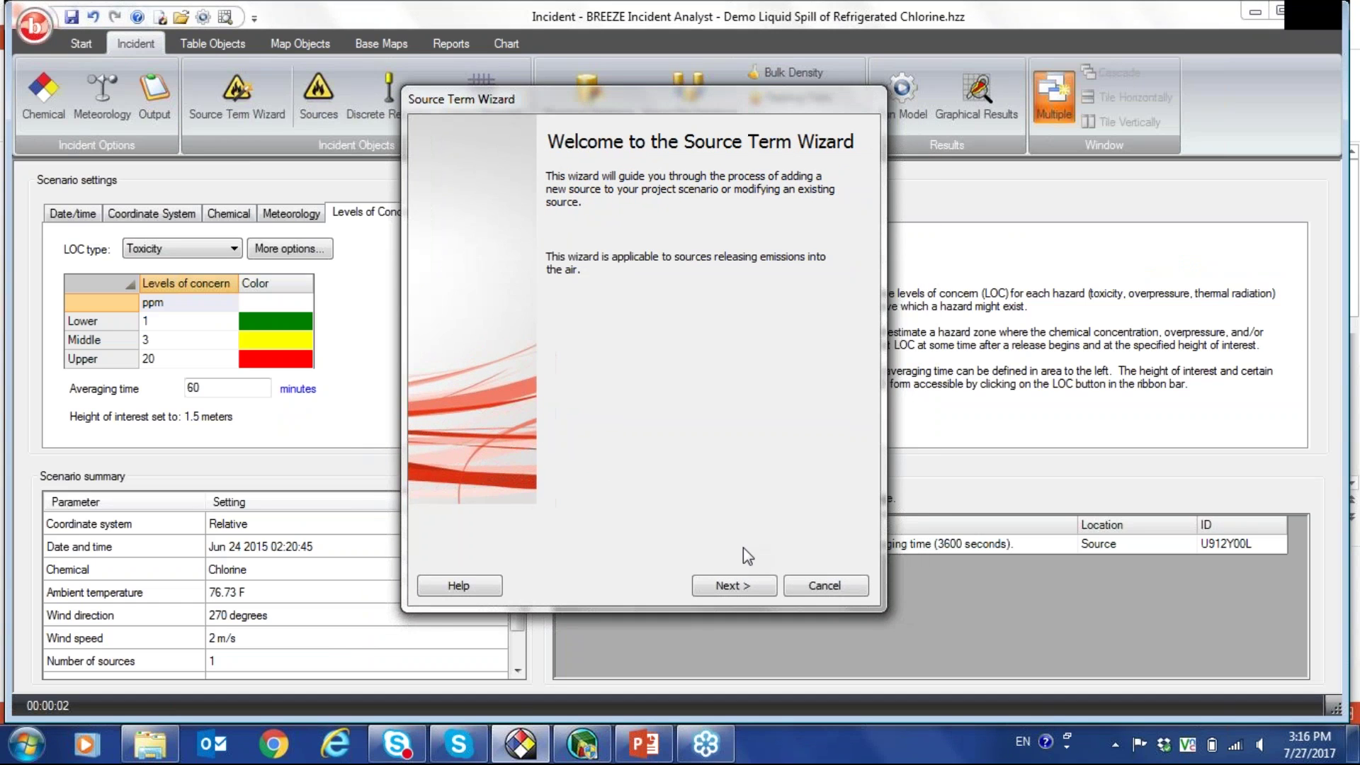
pyautogui.click(736, 585)
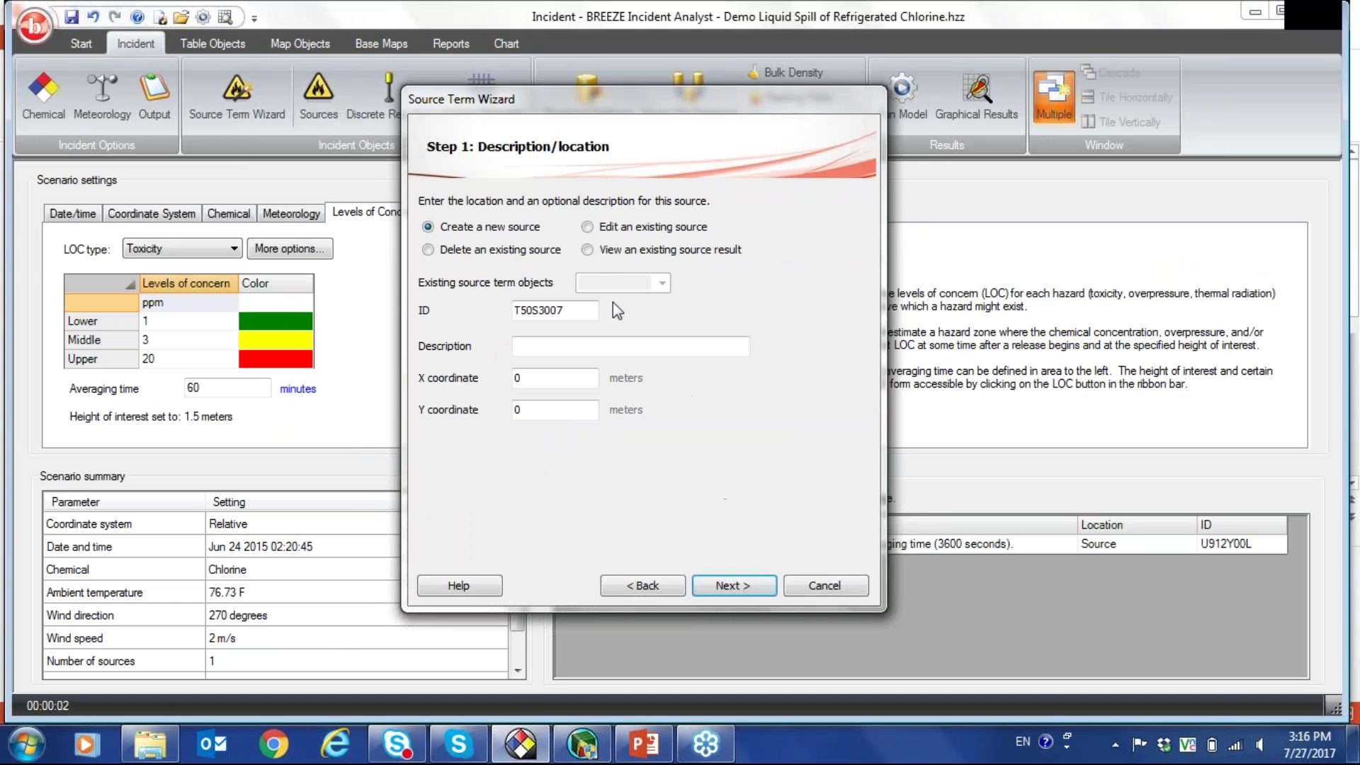
pyautogui.click(587, 250)
pyautogui.click(663, 283)
pyautogui.click(623, 300)
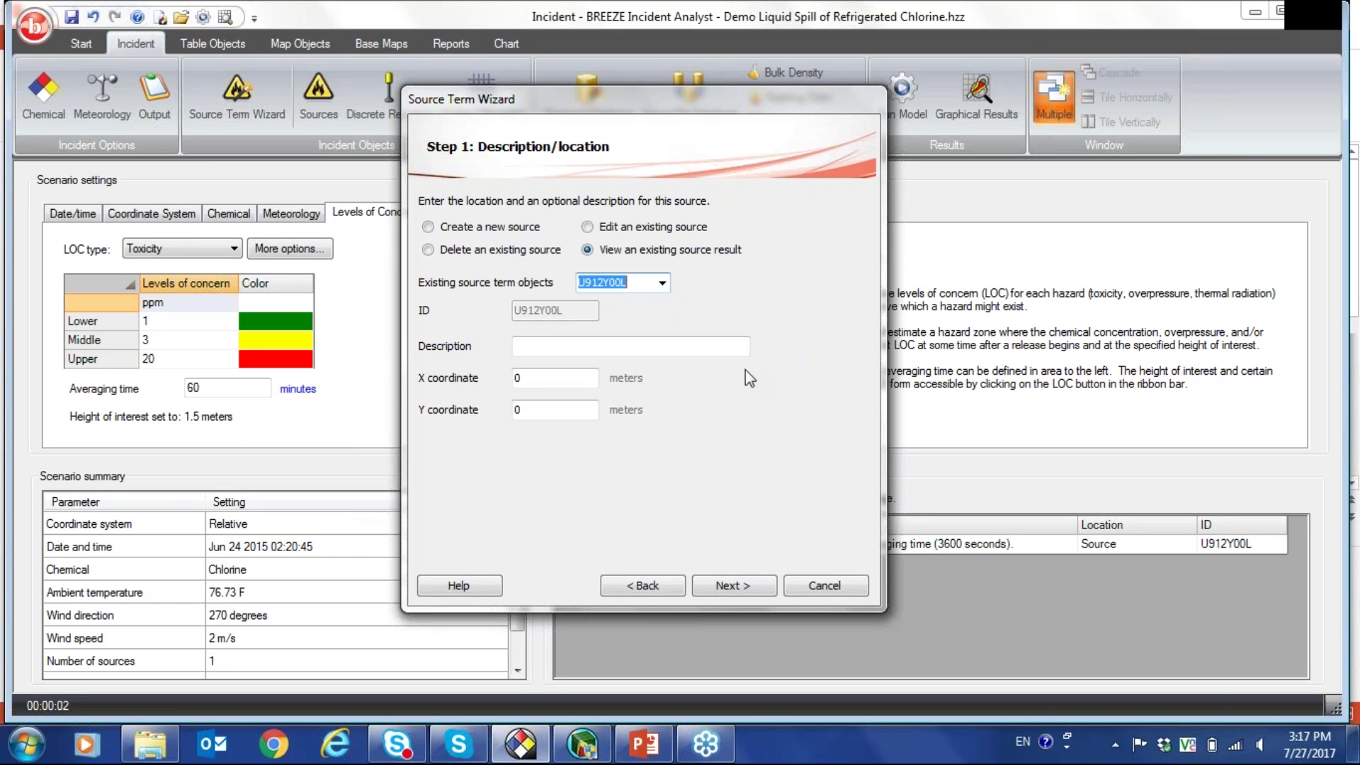
pyautogui.click(728, 586)
pyautogui.moveTo(745, 278); pyautogui.dragTo(750, 394)
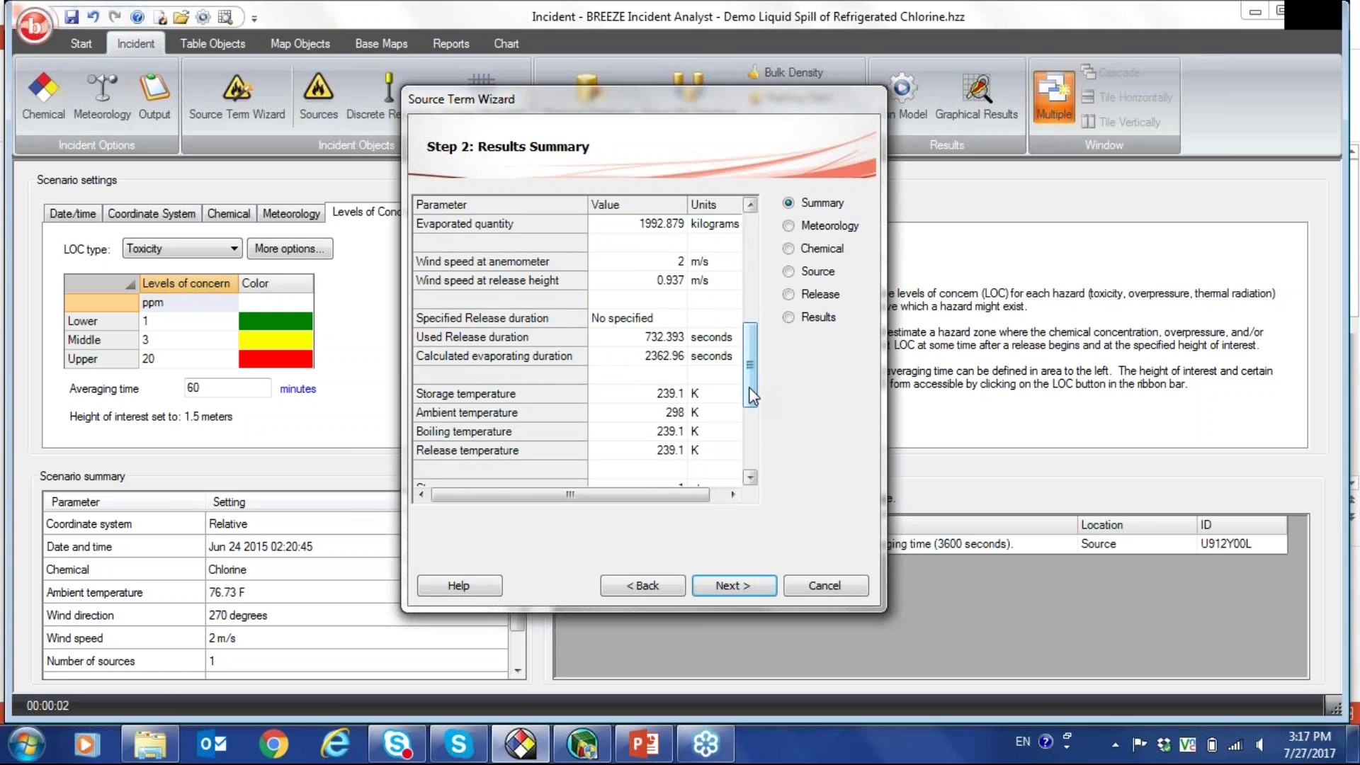
pyautogui.click(623, 337)
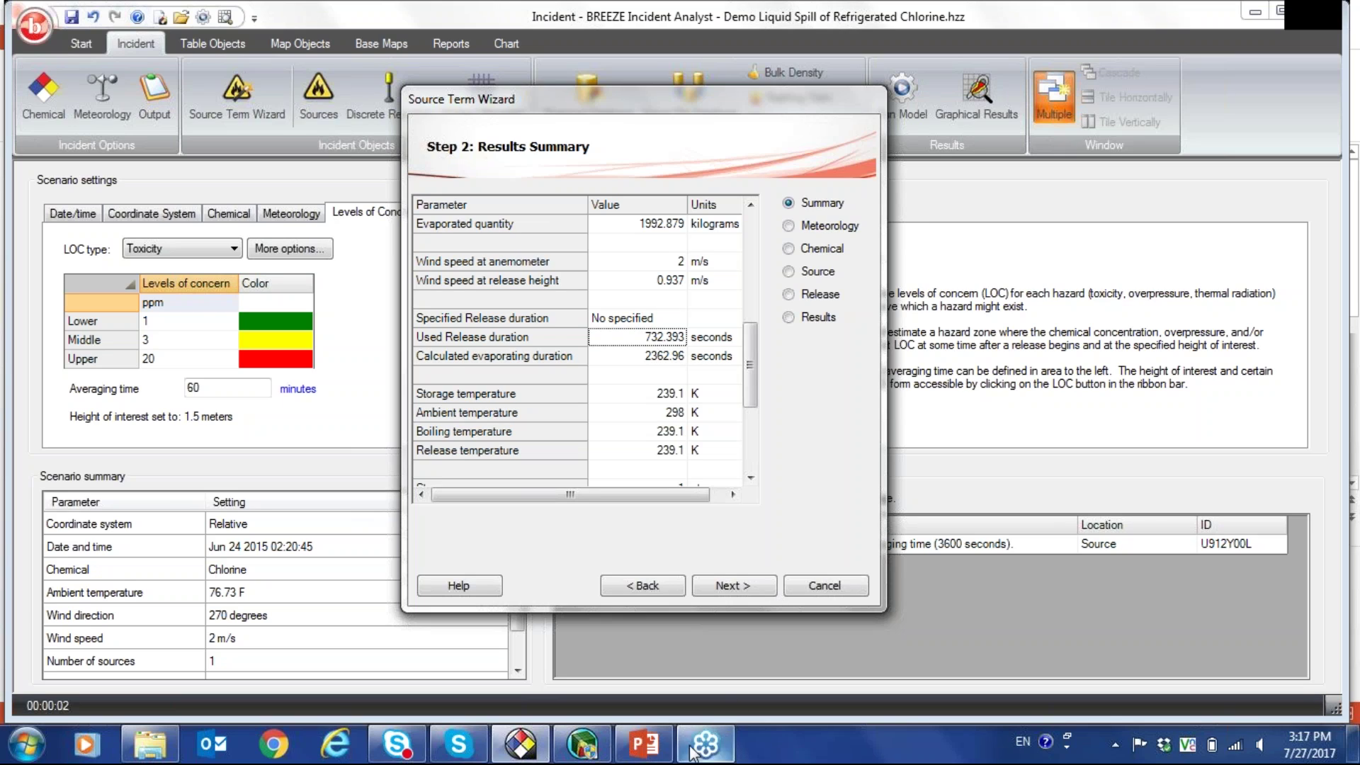
pyautogui.click(640, 745)
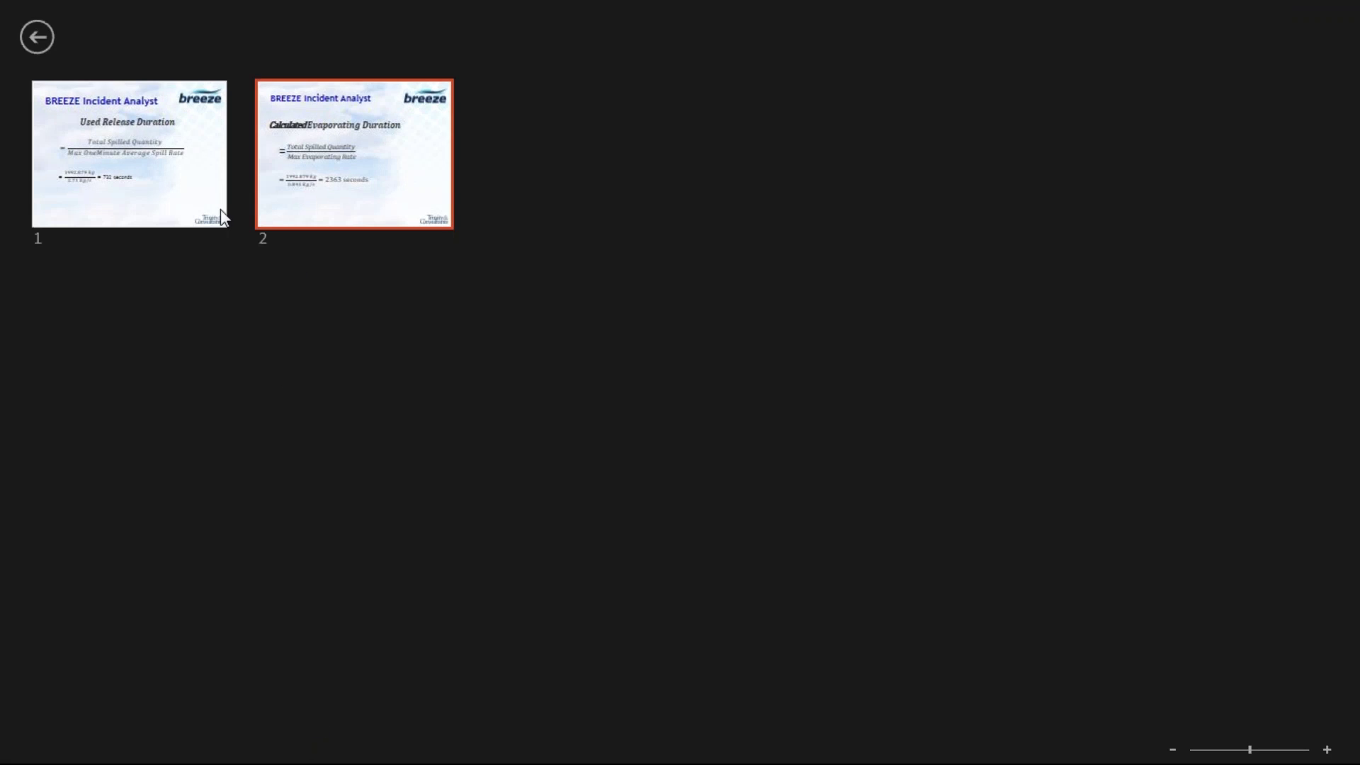
pyautogui.click(37, 37)
pyautogui.click(36, 39)
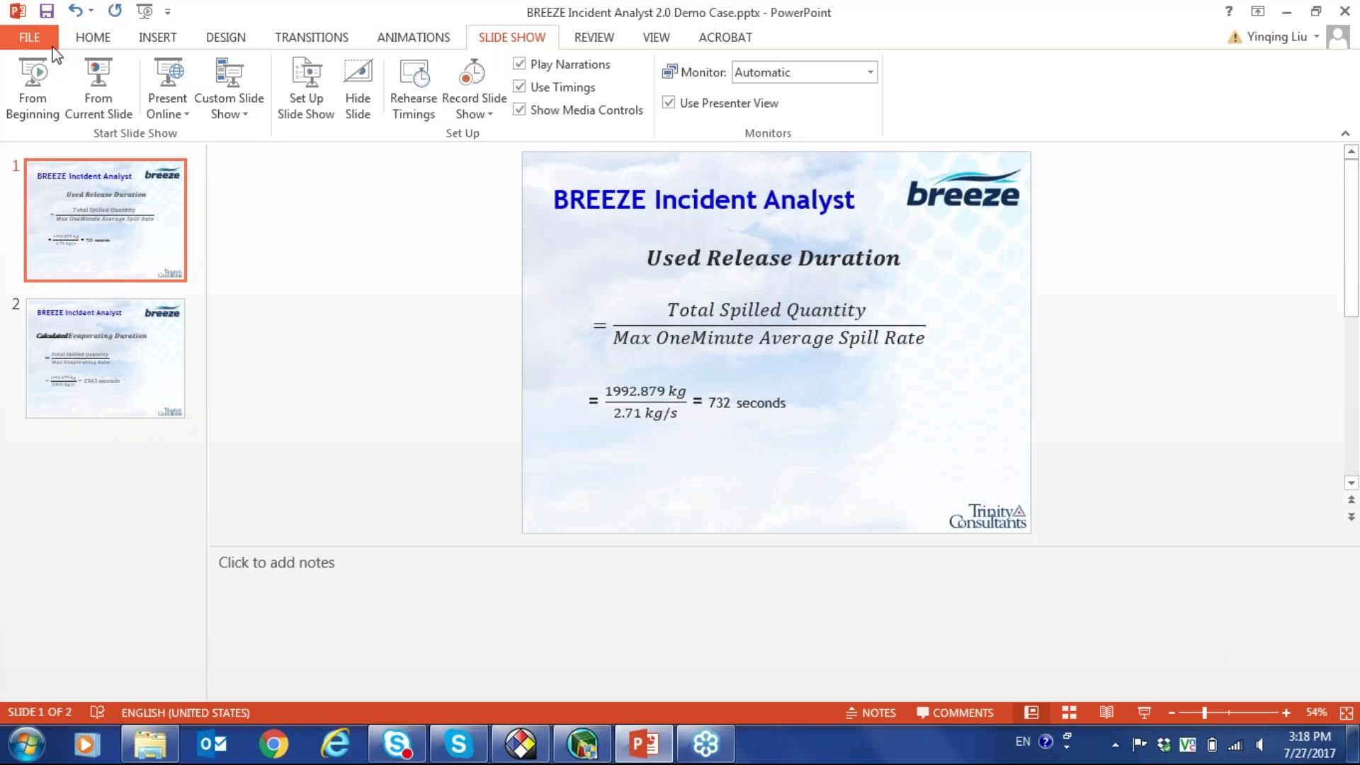
pyautogui.click(1290, 13)
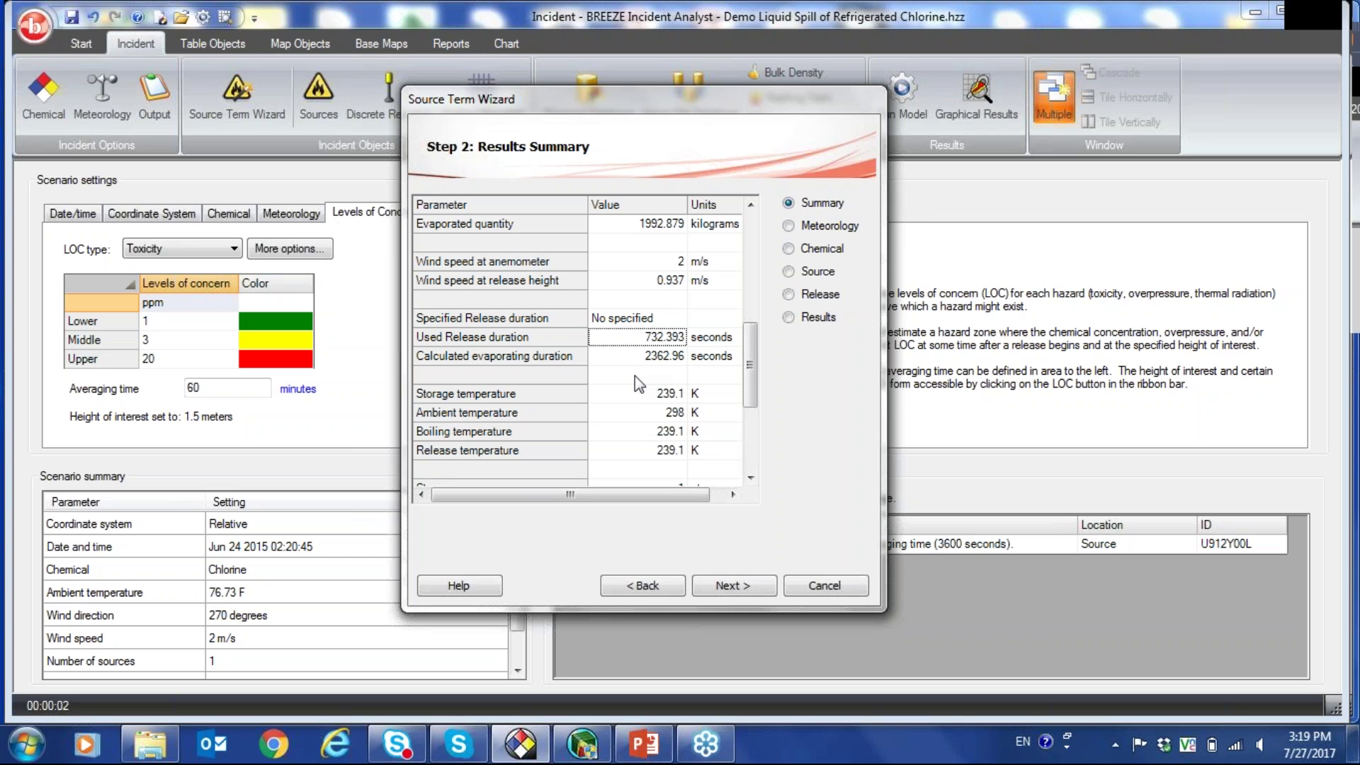
# Step: Highlight the calculated evaporating duration, then bring up PowerPoint's Used Release Duration slide
pyautogui.click(493, 359)
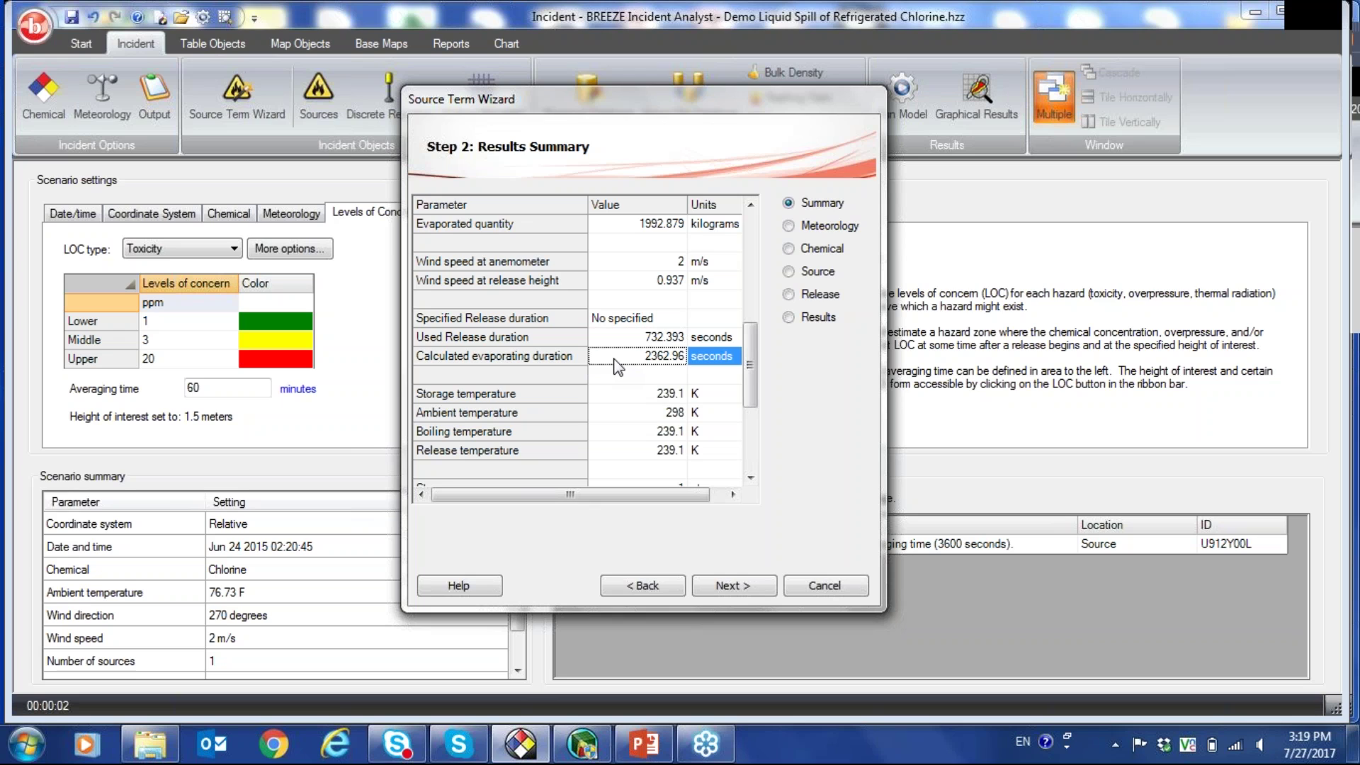
pyautogui.click(643, 752)
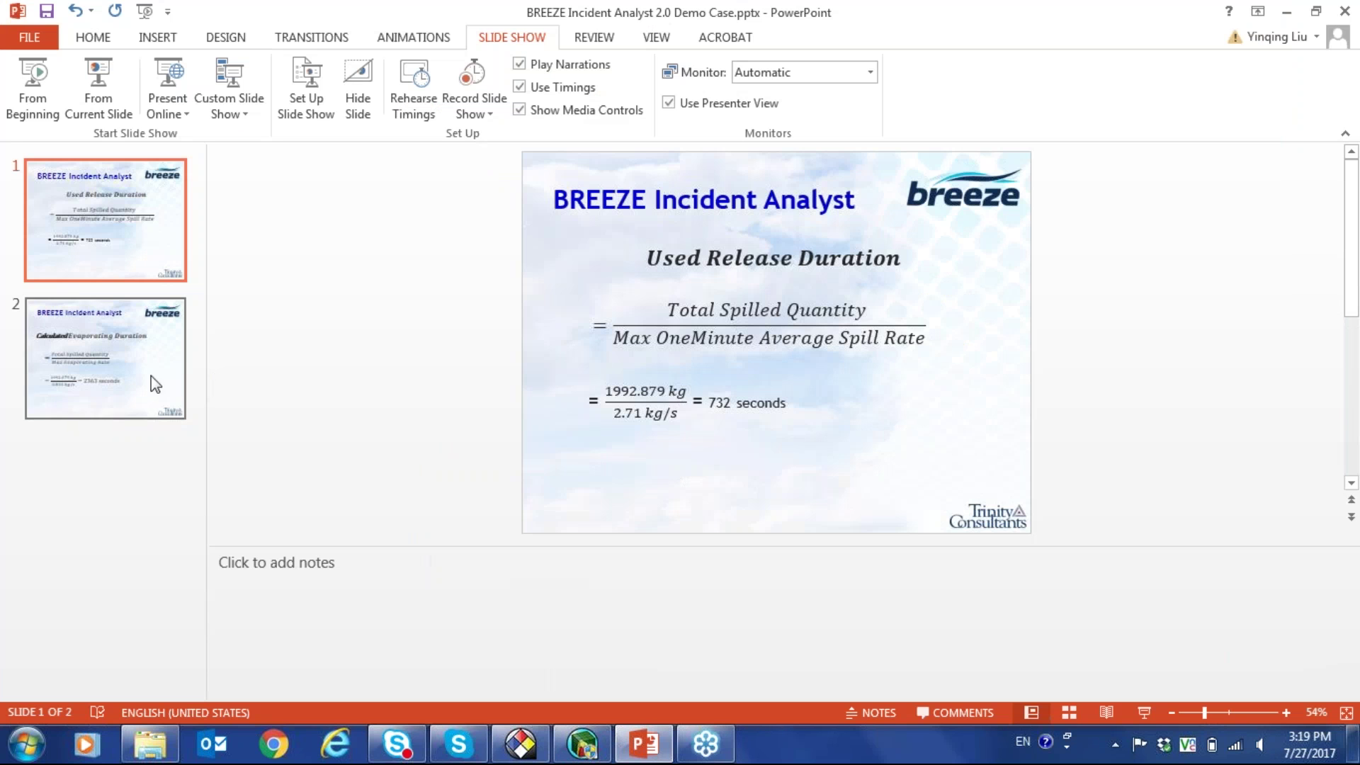
# Step: Go to slide 2: 1992.879 kg divided by 0.843 kg/s equals 2363 seconds
pyautogui.click(155, 385)
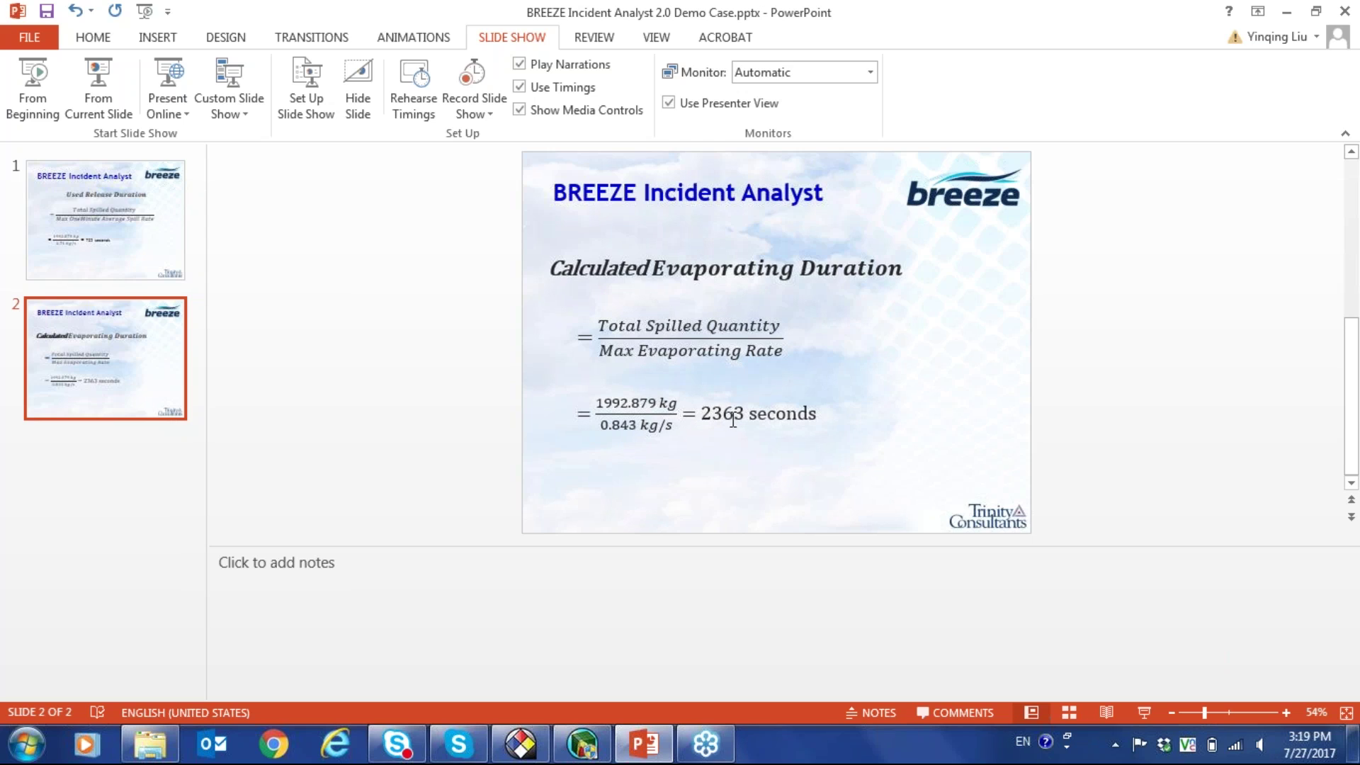
# Step: Back in the Source Term Wizard, step past the 2362.96 s summary and finish with SLAB
pyautogui.click(1285, 14)
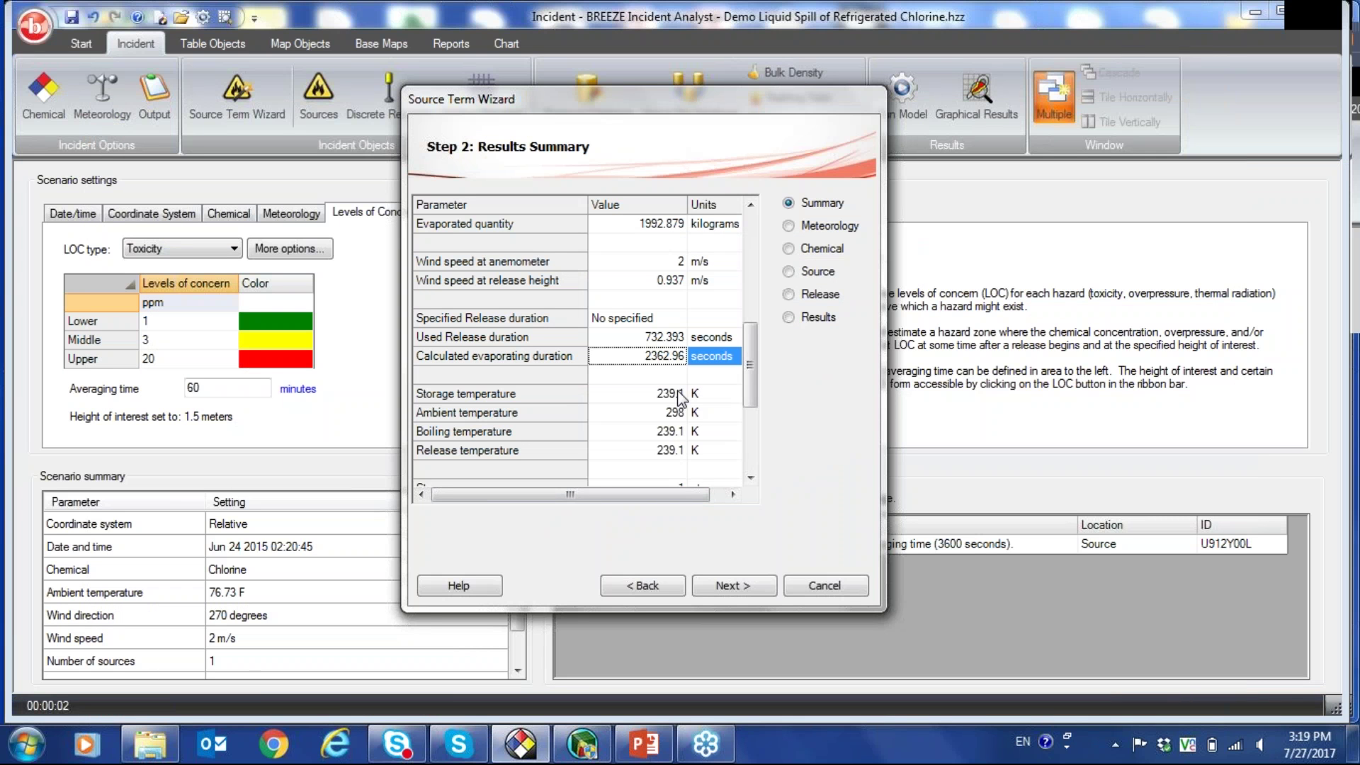
pyautogui.click(642, 360)
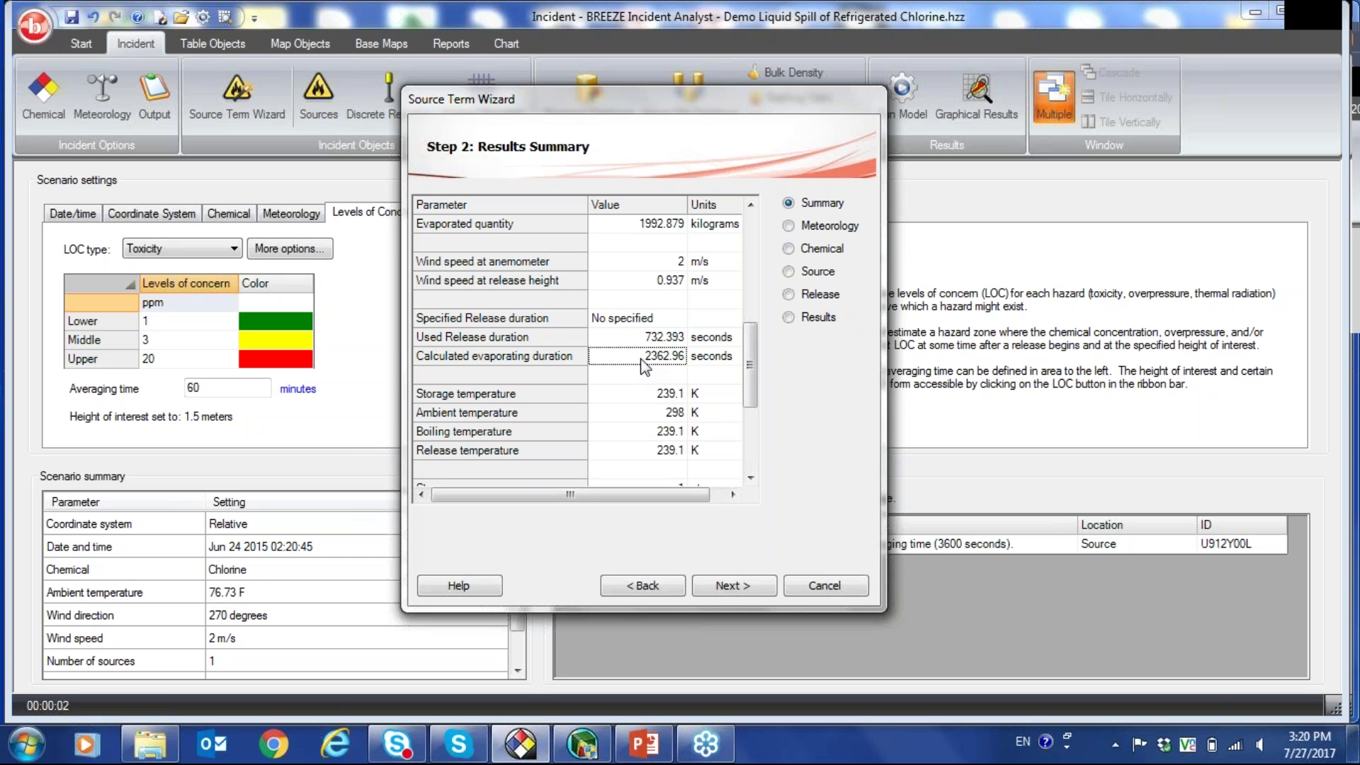
pyautogui.click(730, 586)
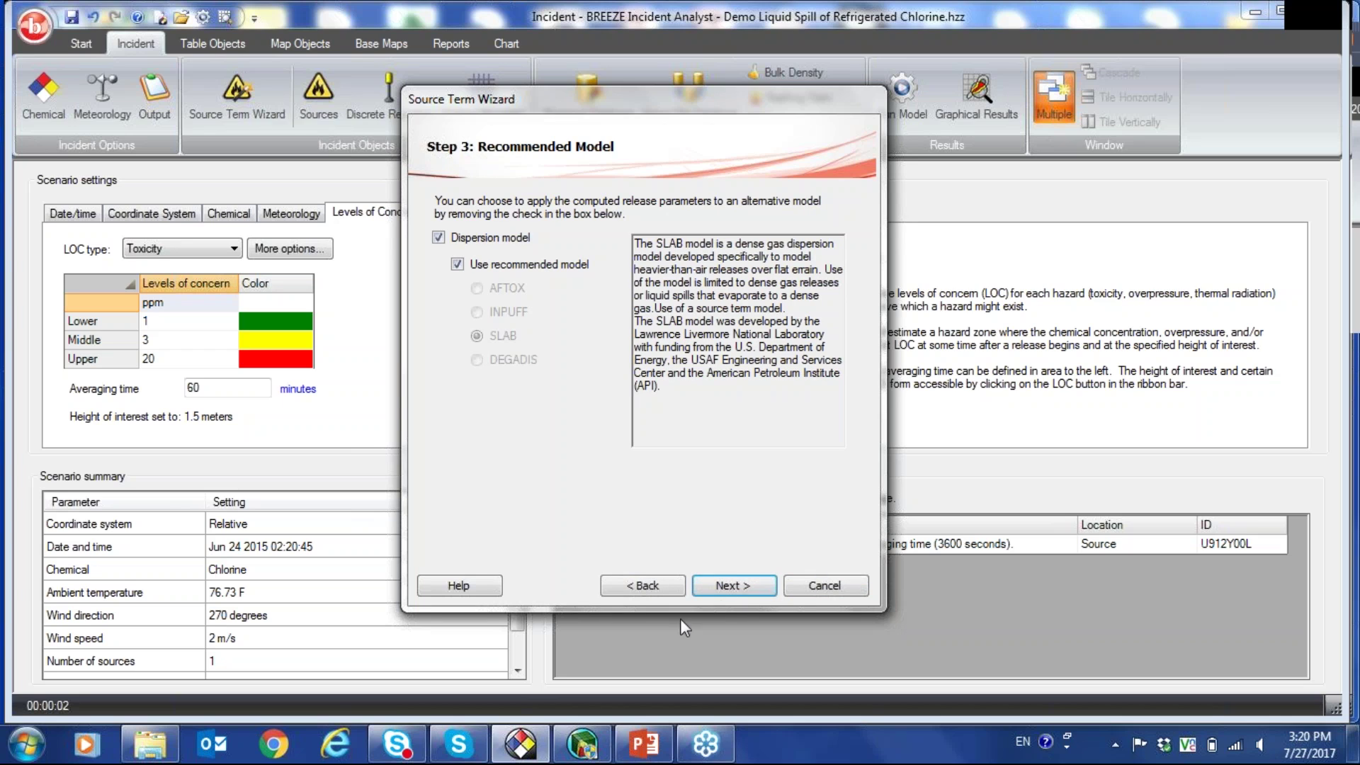
pyautogui.click(731, 584)
pyautogui.click(730, 585)
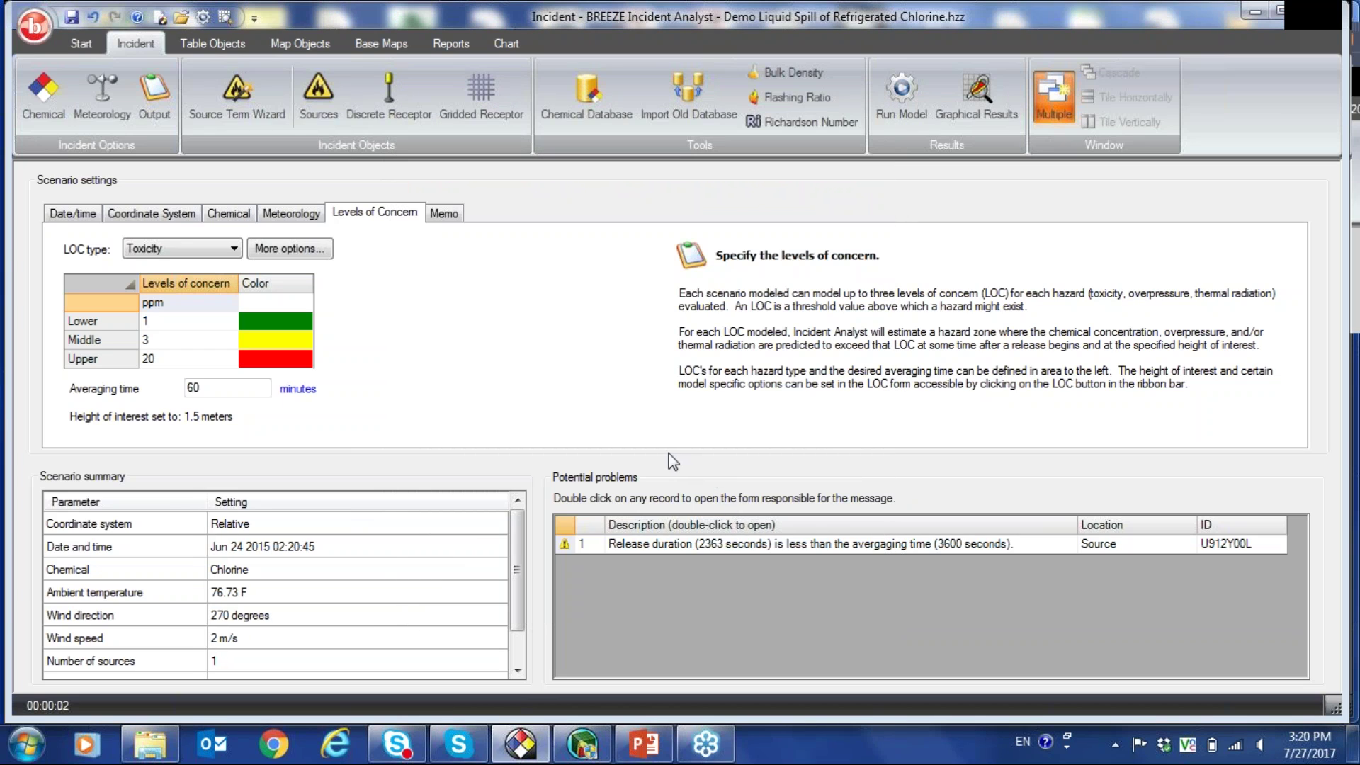
# Step: Check the chlorine source's SLAB settings, then run the dispersion model and confirm completion
pyautogui.click(315, 99)
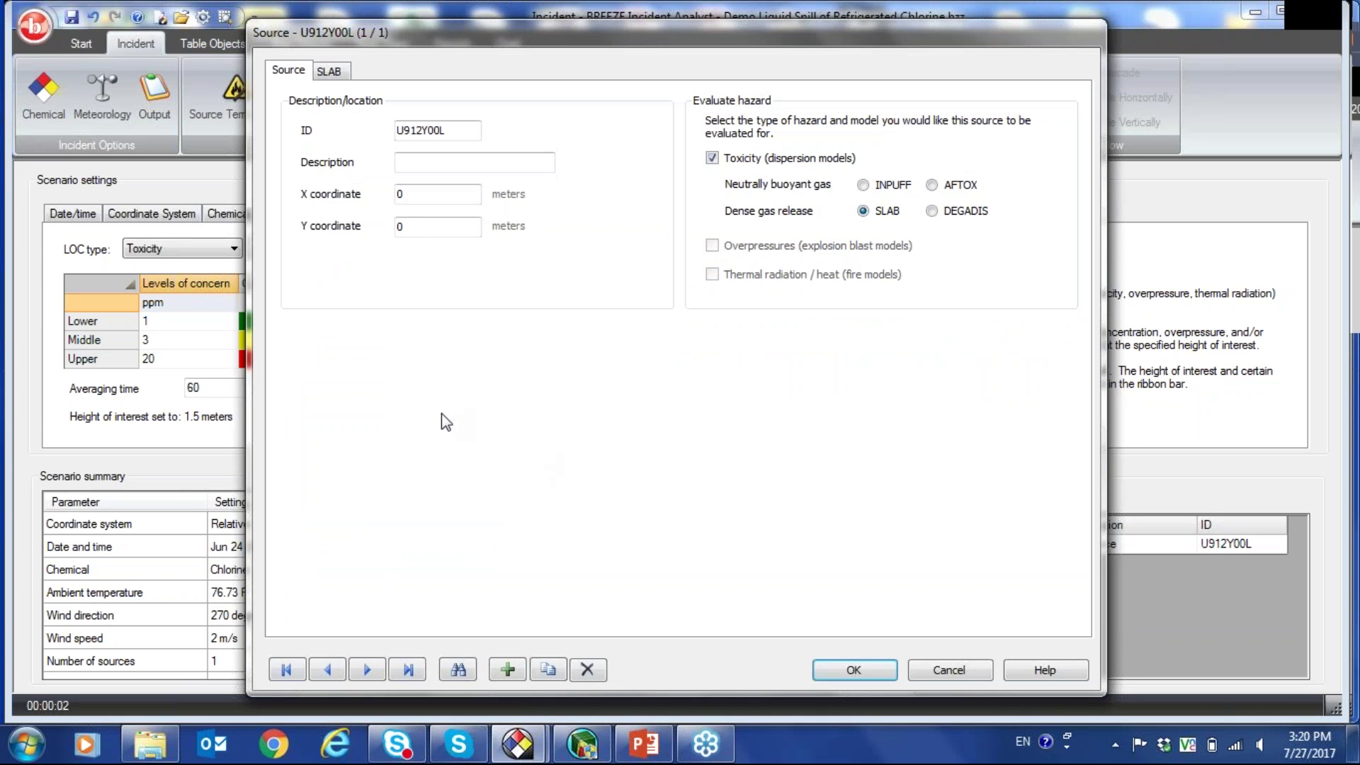
pyautogui.click(330, 72)
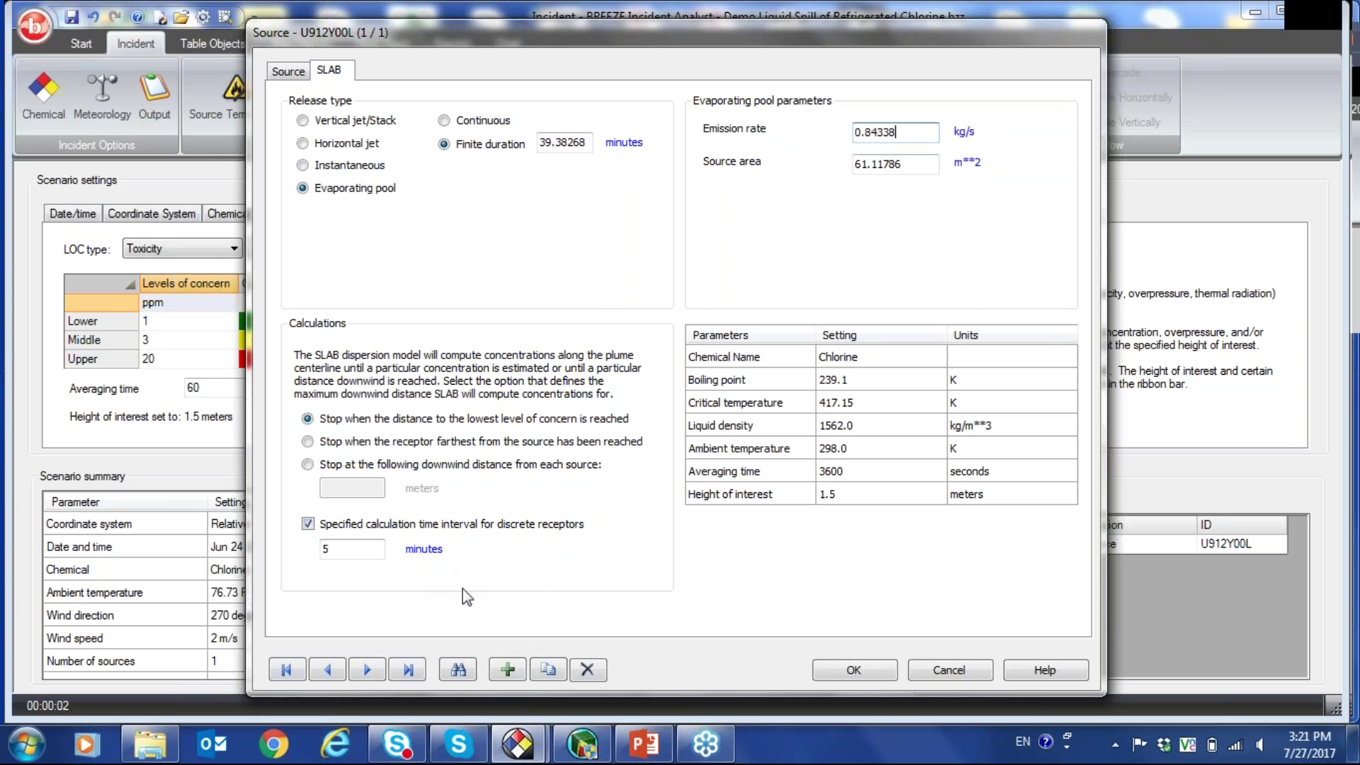
pyautogui.click(867, 673)
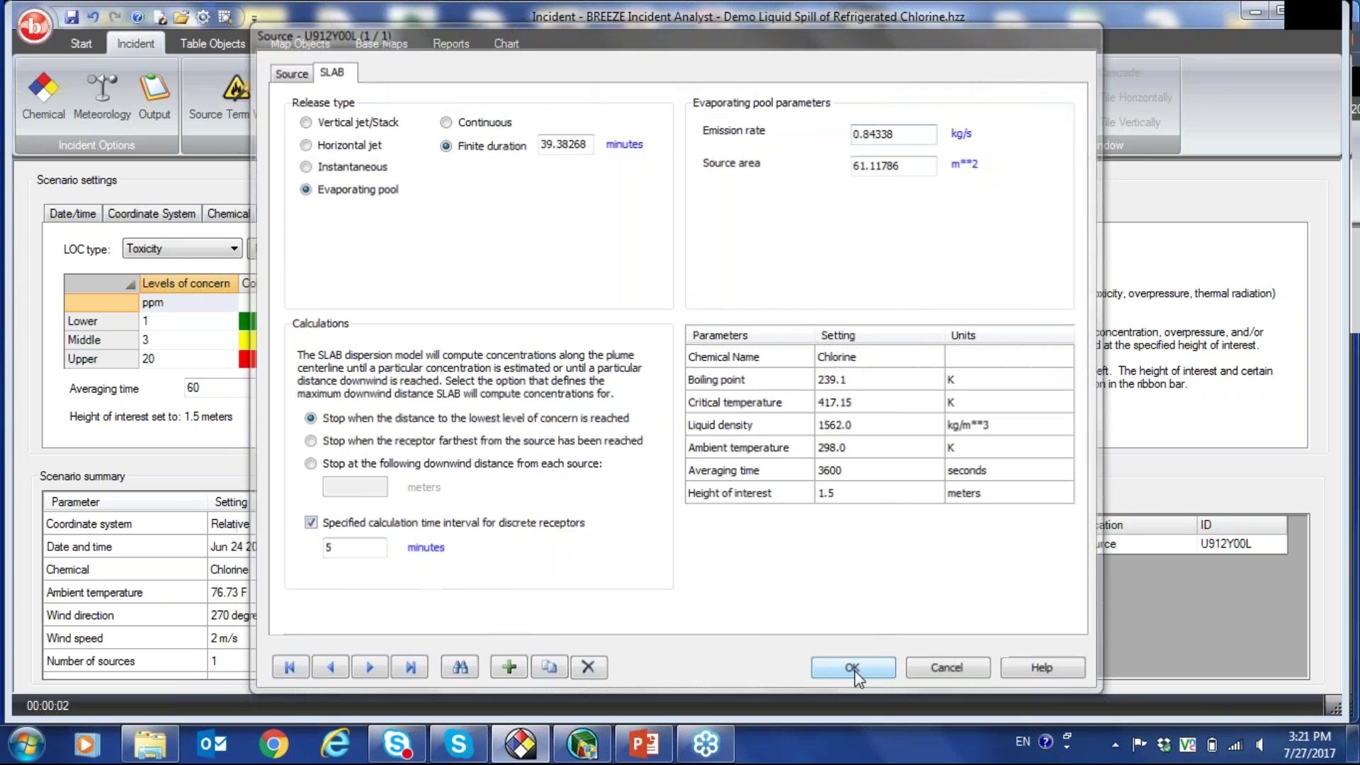
pyautogui.click(900, 95)
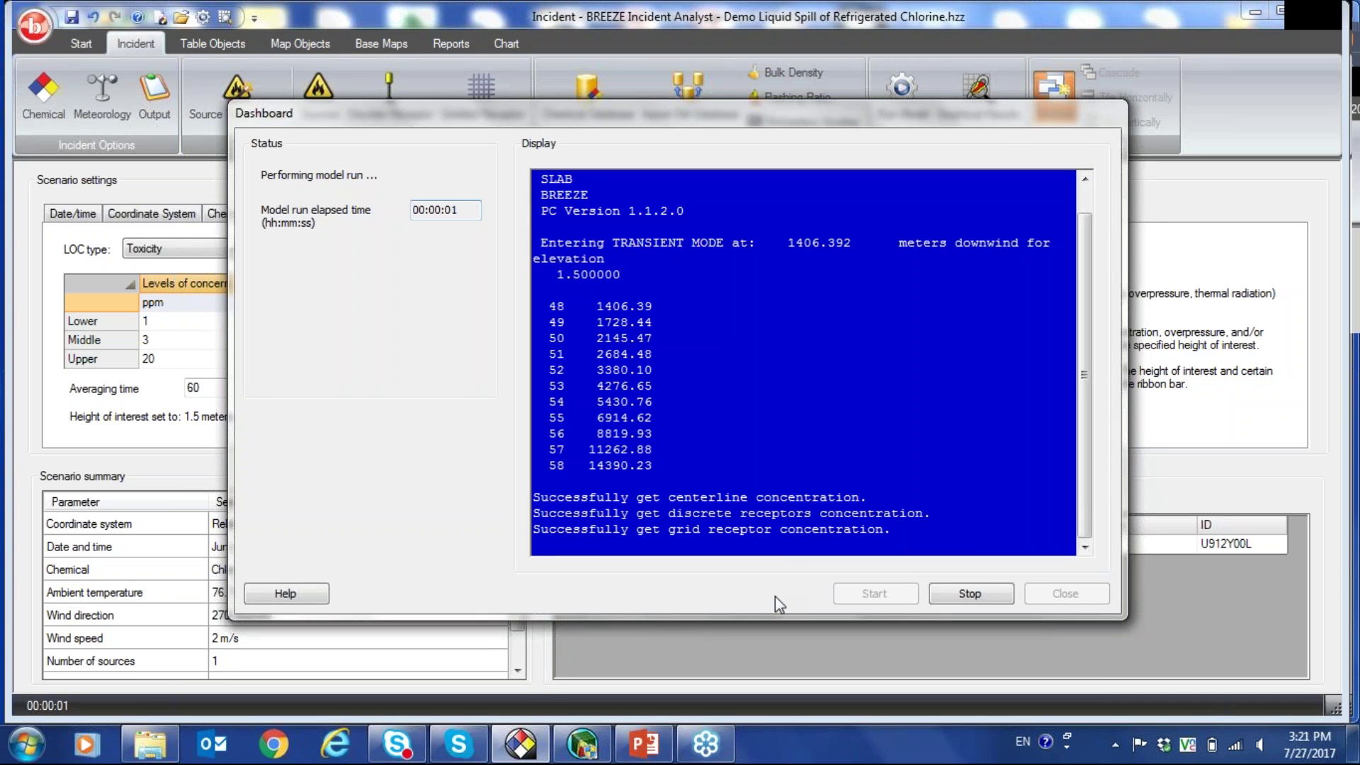
pyautogui.click(724, 449)
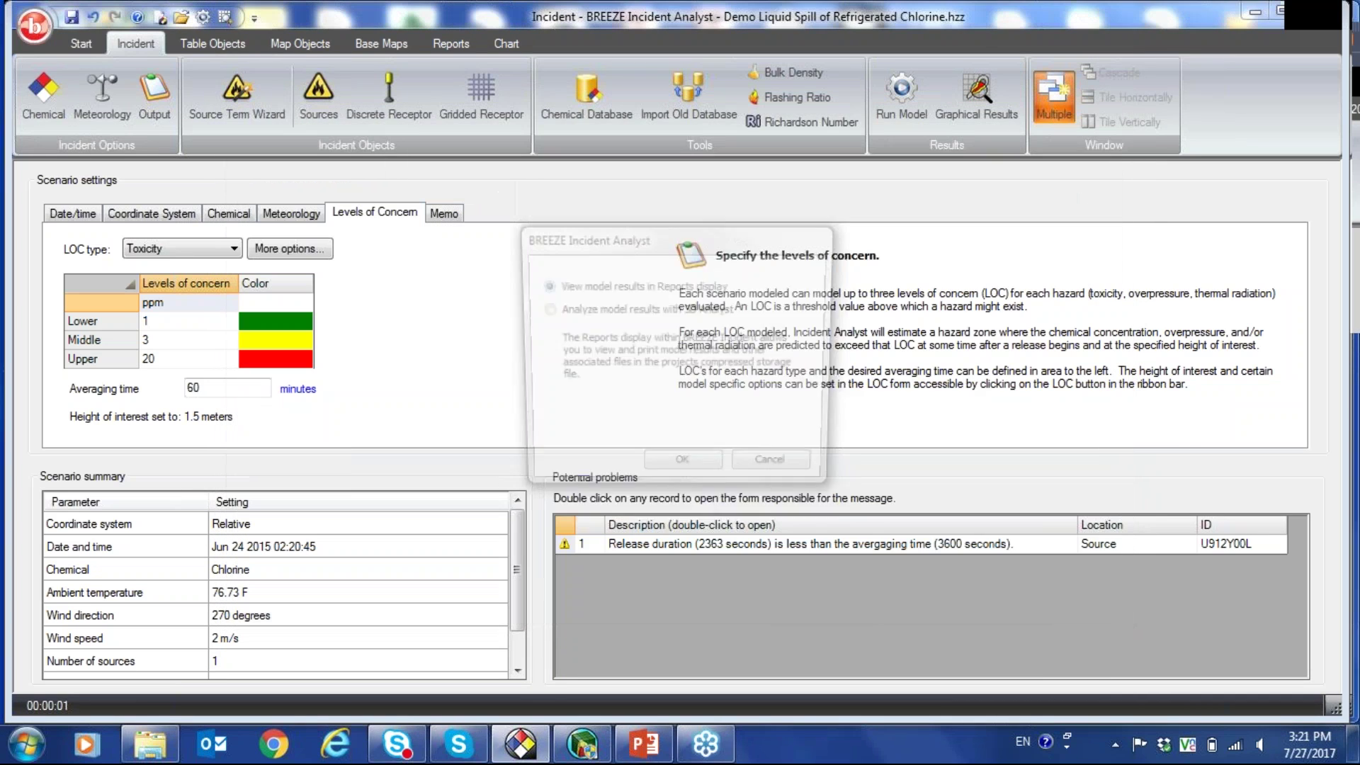
# Step: Open the SLAB summary file report and scroll to the maximum distances for 1, 3 and 20 ppm
pyautogui.click(665, 472)
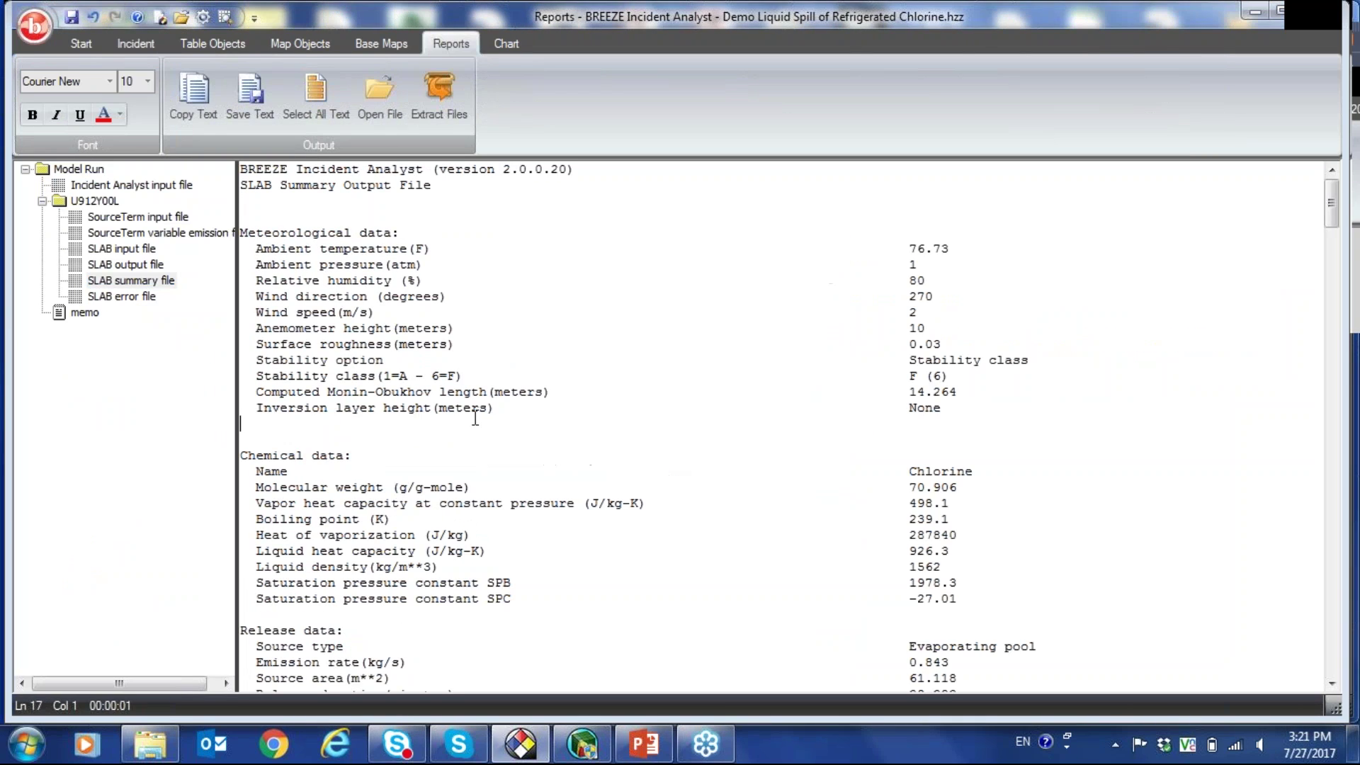
pyautogui.click(122, 280)
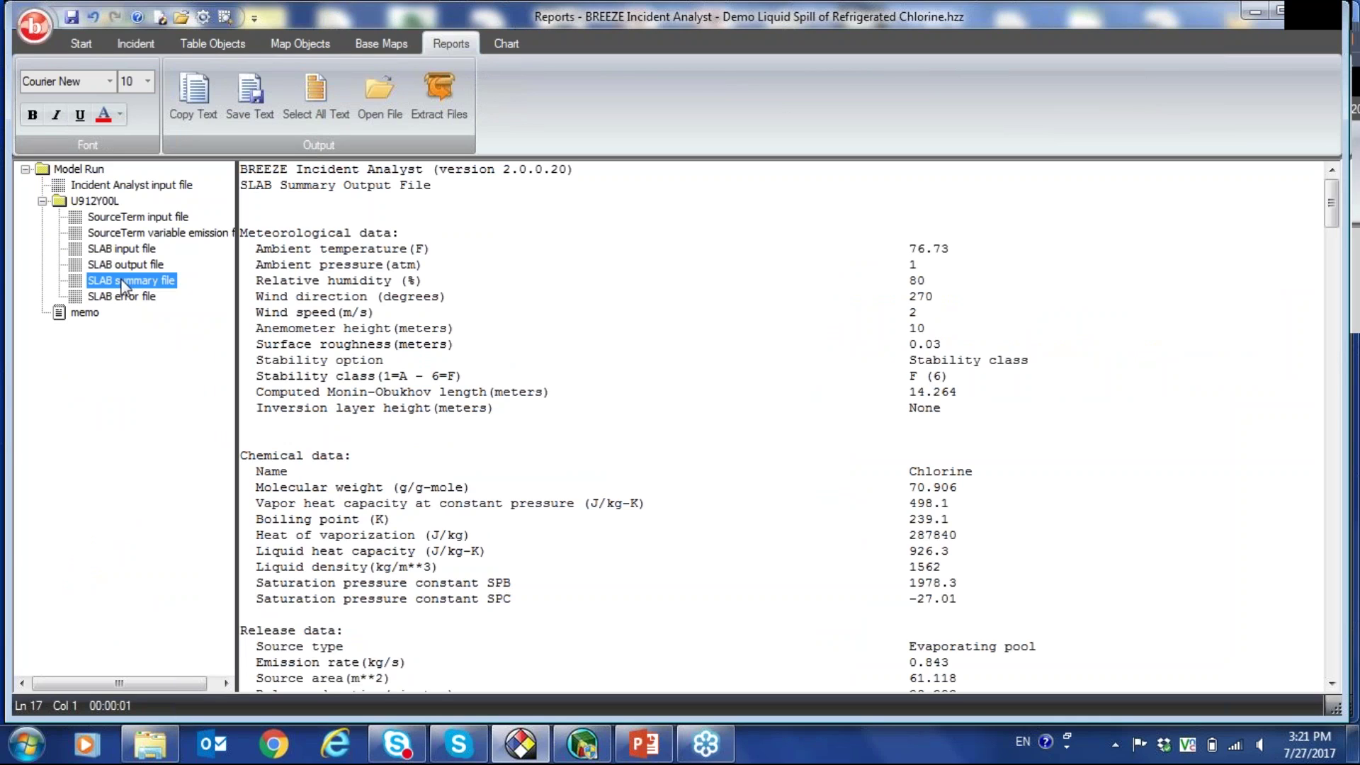
pyautogui.click(532, 347)
pyautogui.scroll(-1, 531, 346)
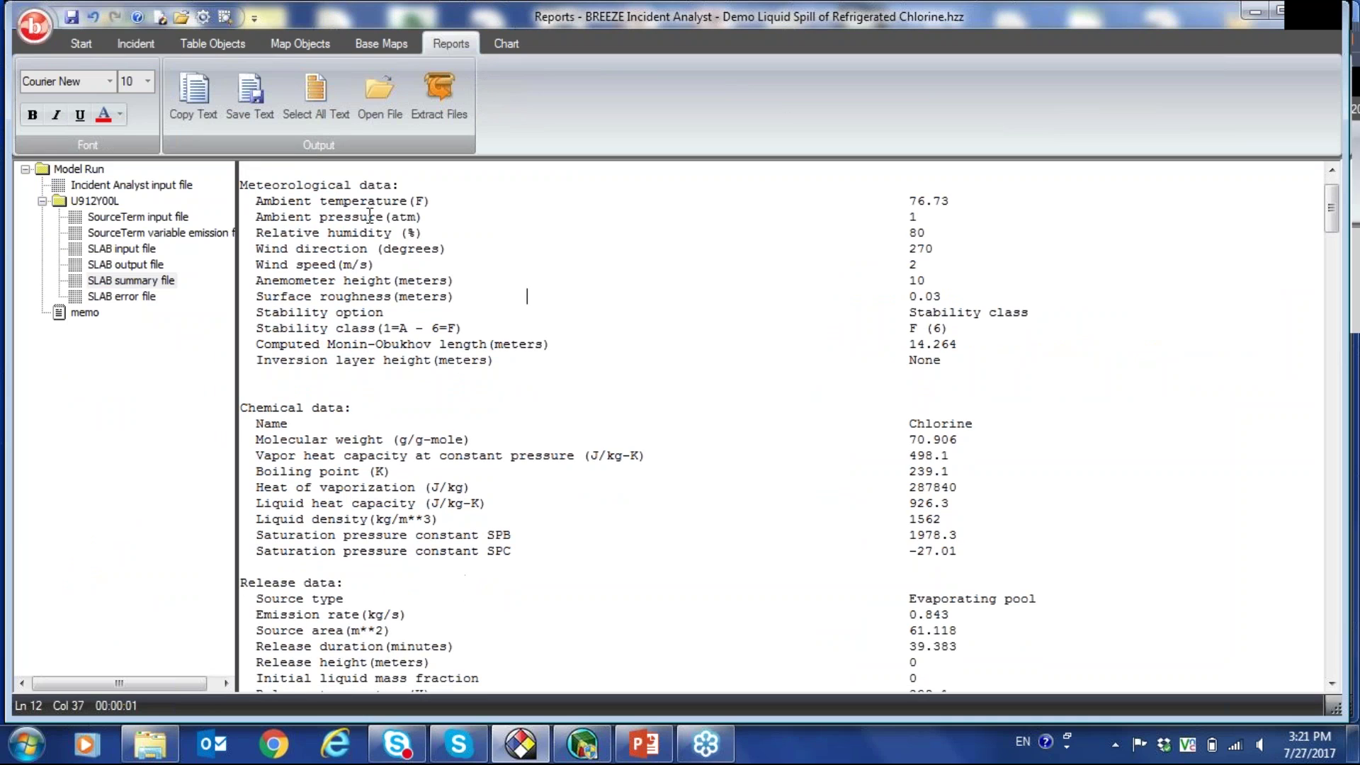
pyautogui.scroll(1, 495, 395)
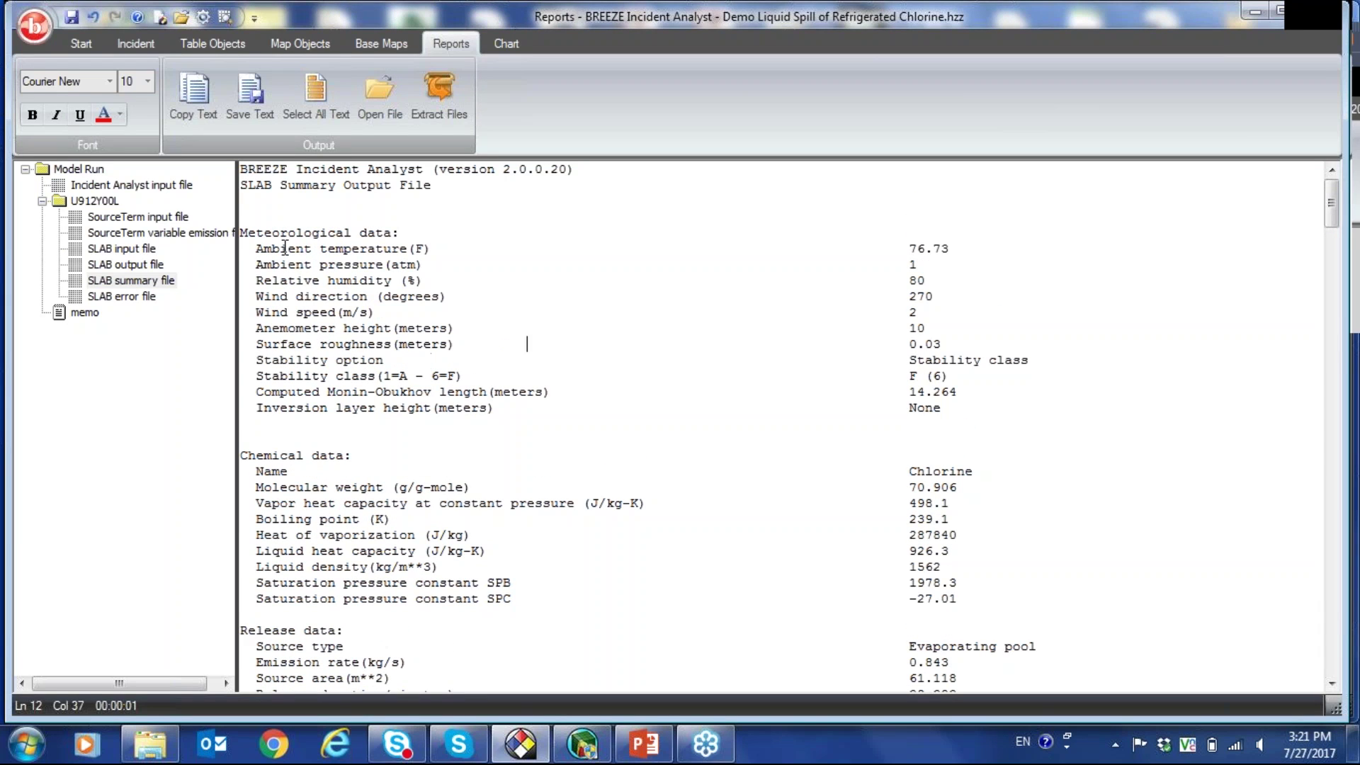
pyautogui.scroll(-1, 321, 404)
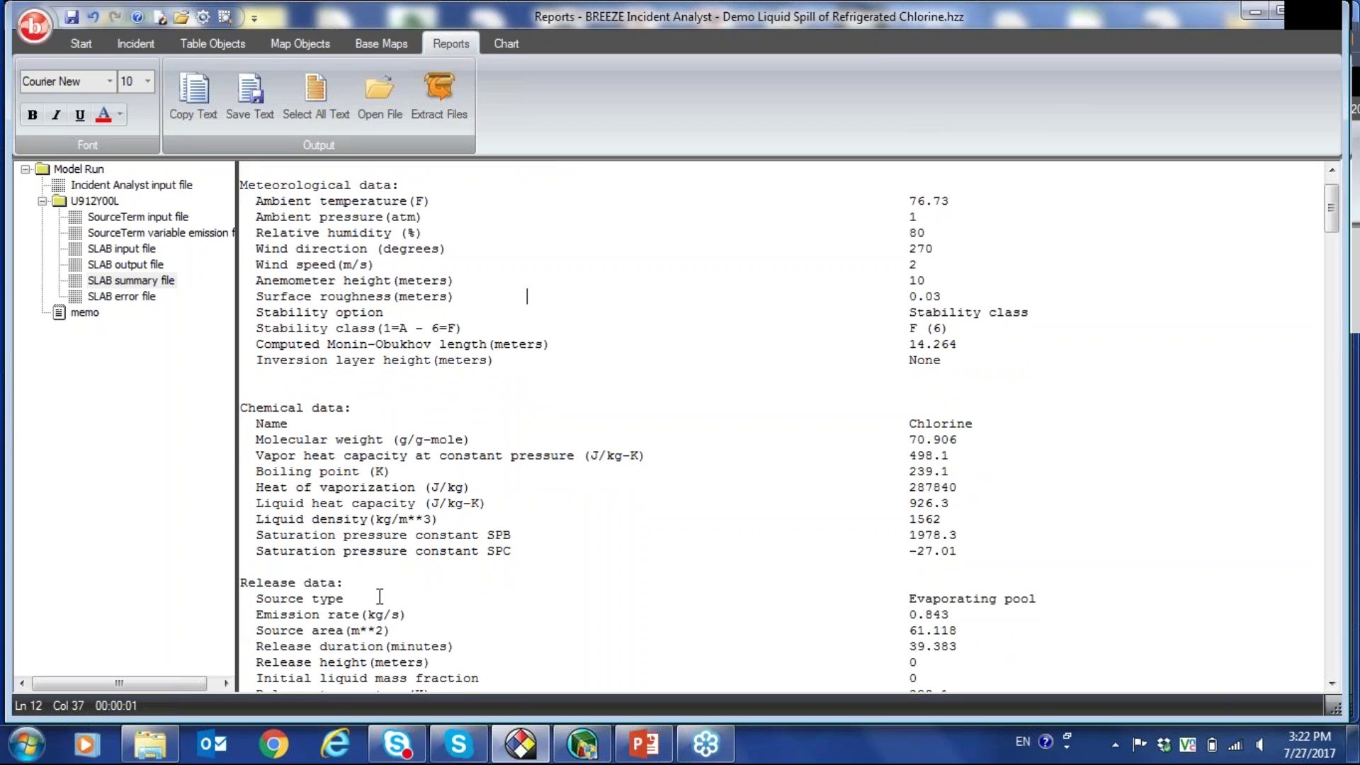
pyautogui.scroll(-1, 380, 595)
pyautogui.scroll(-5, 376, 580)
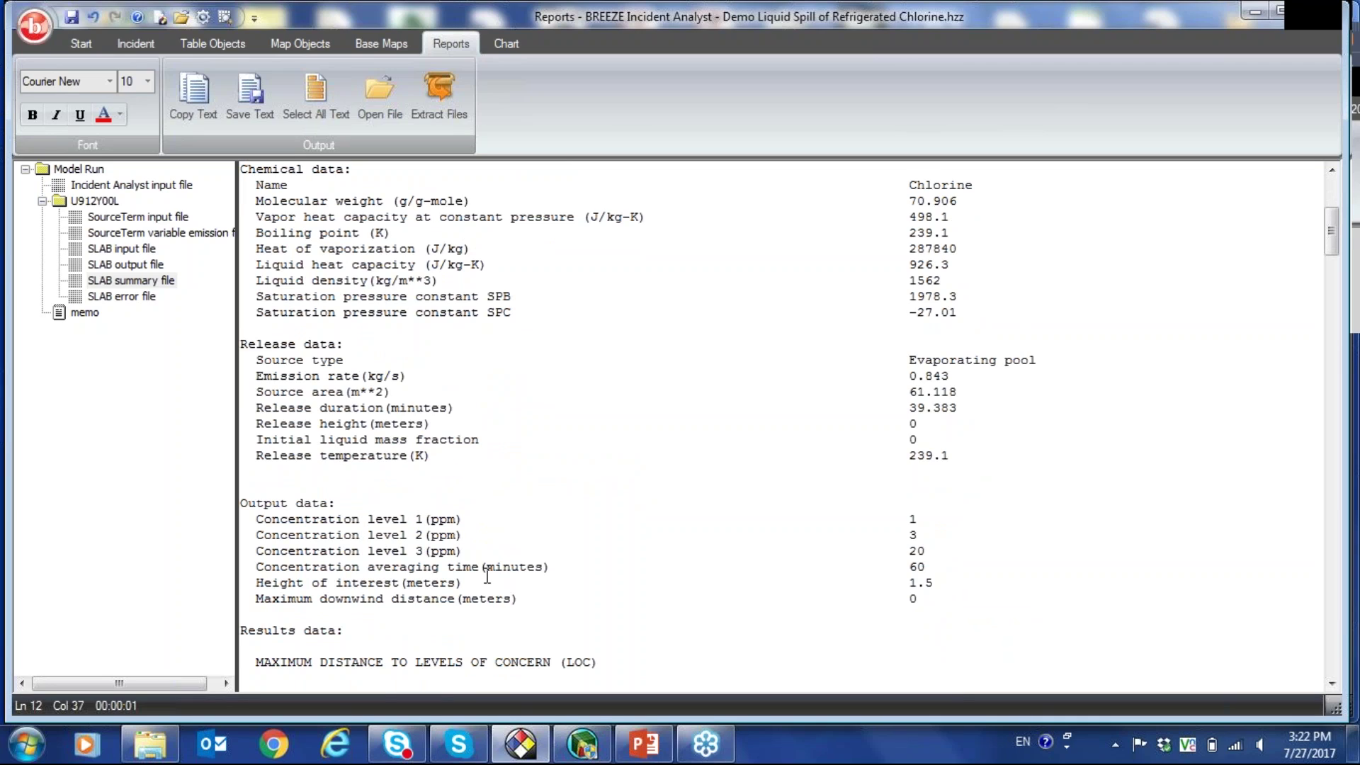
pyautogui.scroll(-3, 487, 575)
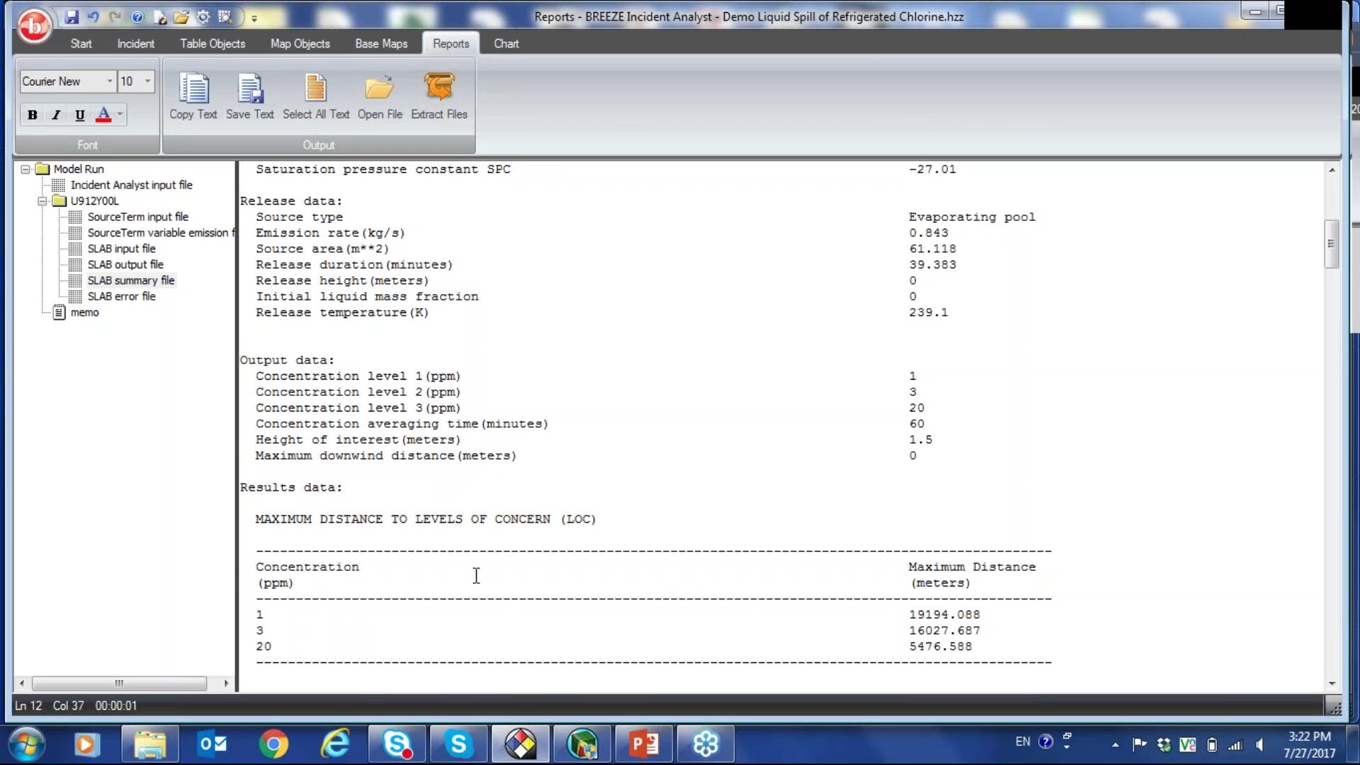
pyautogui.scroll(-2, 476, 575)
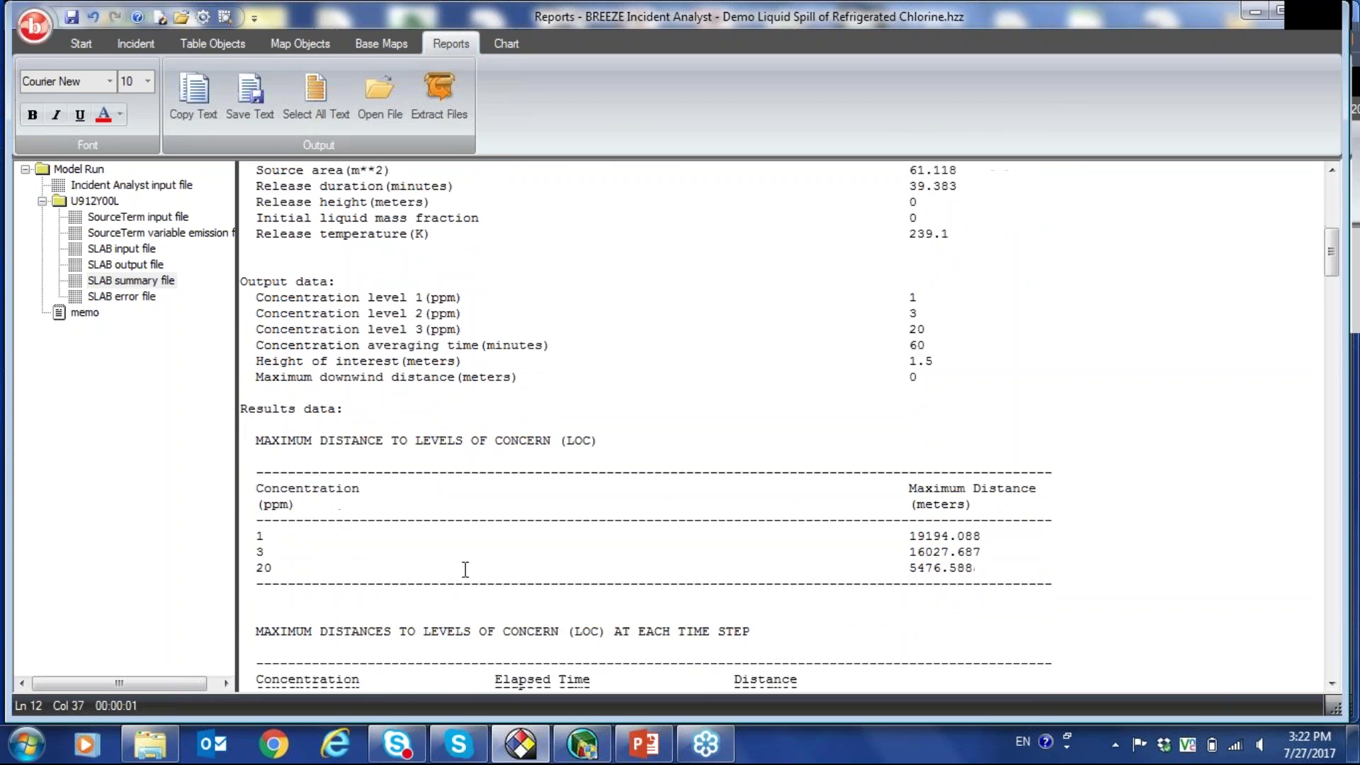
# Step: Highlight the 19194.088 m maximum distance for the 1 ppm level of concern
pyautogui.scroll(-1, 465, 568)
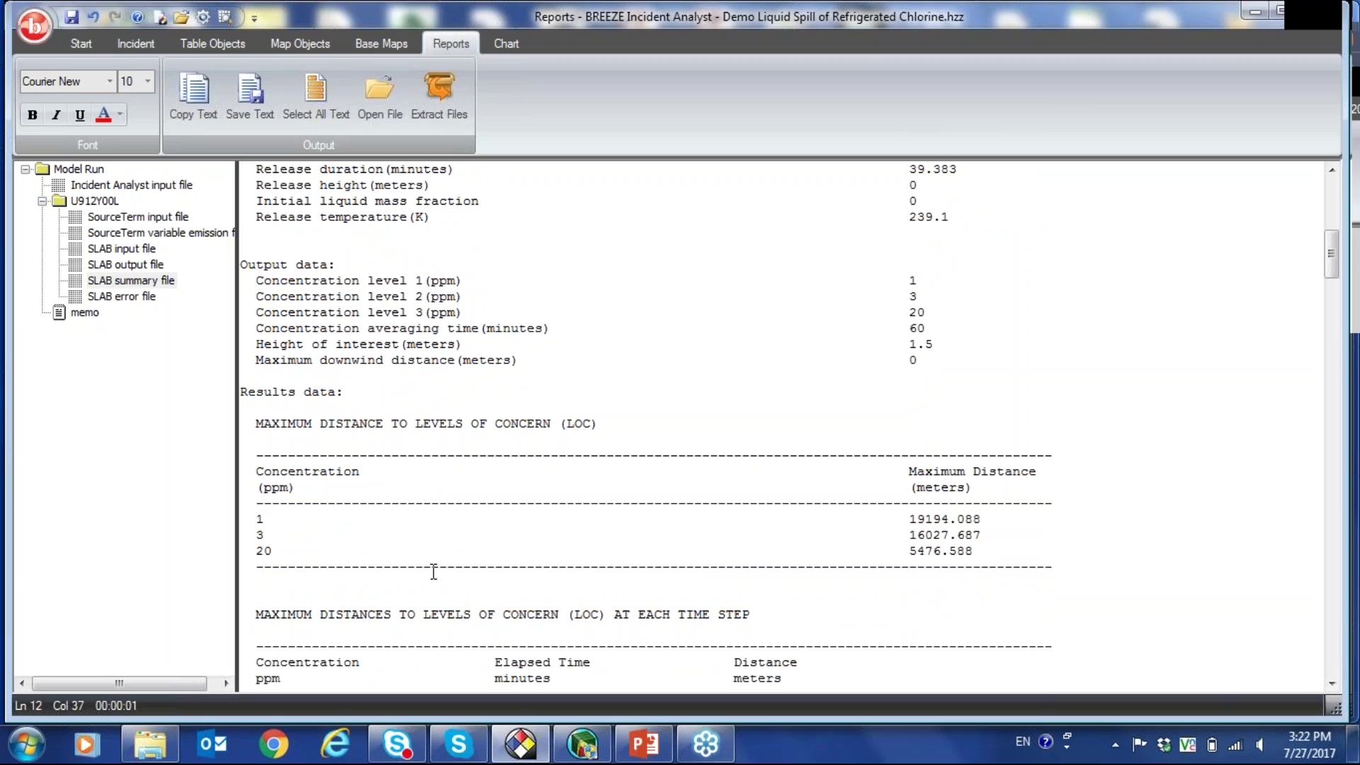
pyautogui.click(249, 518)
pyautogui.moveTo(250, 518); pyautogui.dragTo(277, 521)
pyautogui.click(277, 520)
pyautogui.moveTo(891, 520); pyautogui.dragTo(1002, 519)
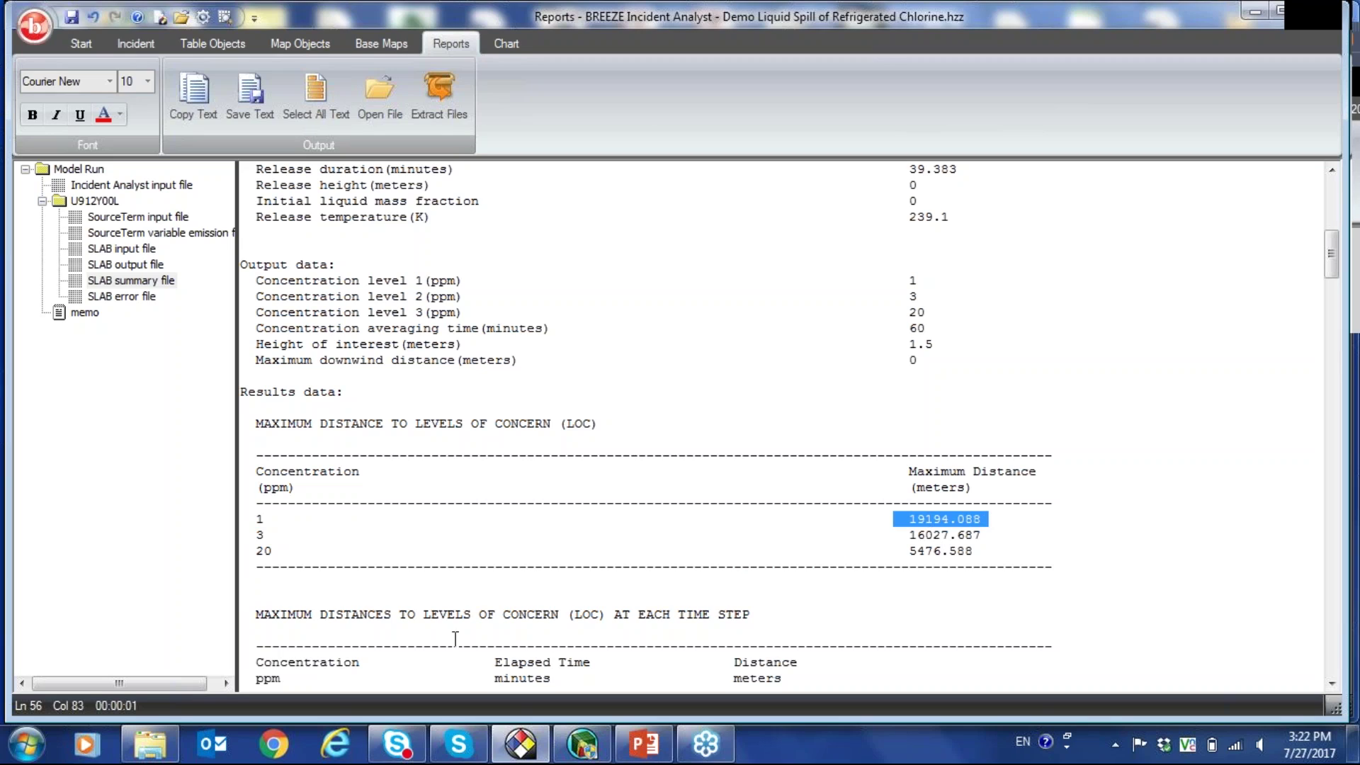
pyautogui.click(266, 536)
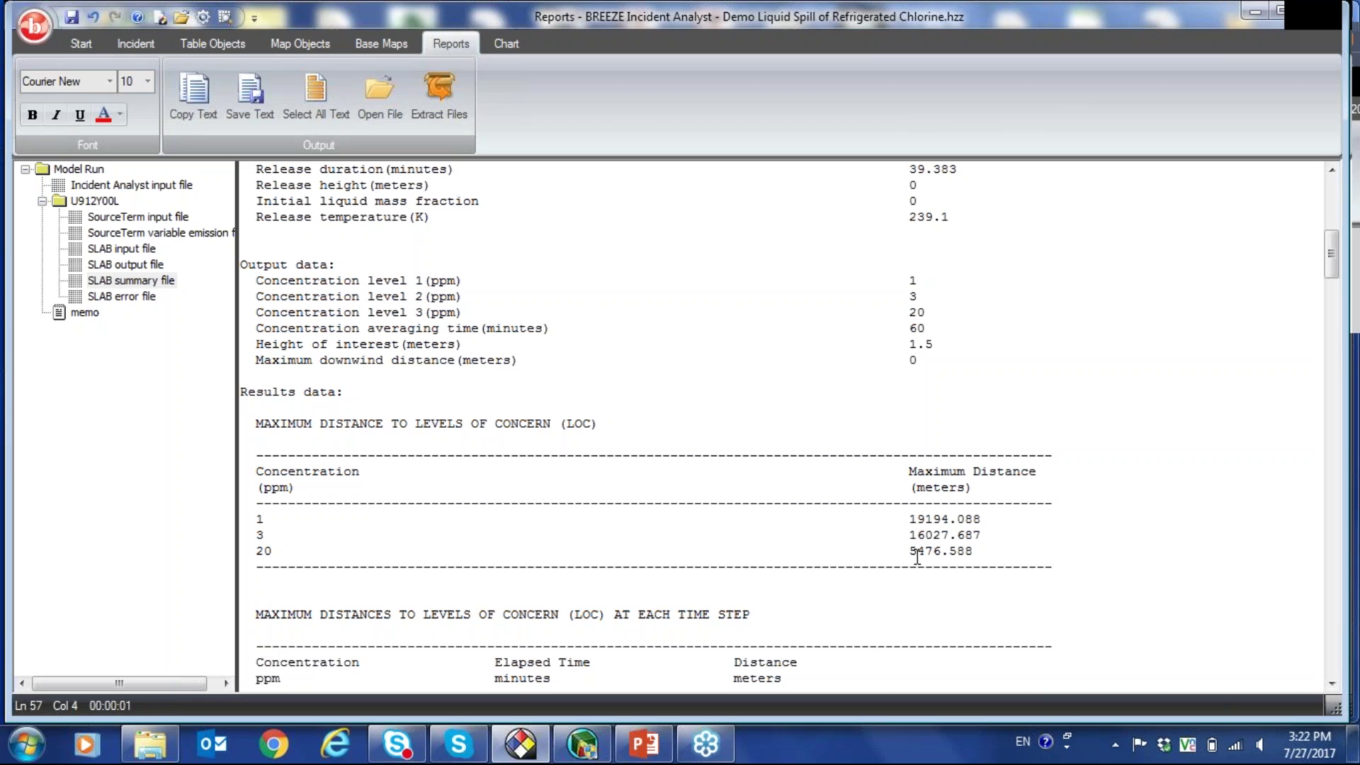
# Step: Scroll further through the report and bring up the results Chart view
pyautogui.click(876, 563)
pyautogui.scroll(-2, 875, 564)
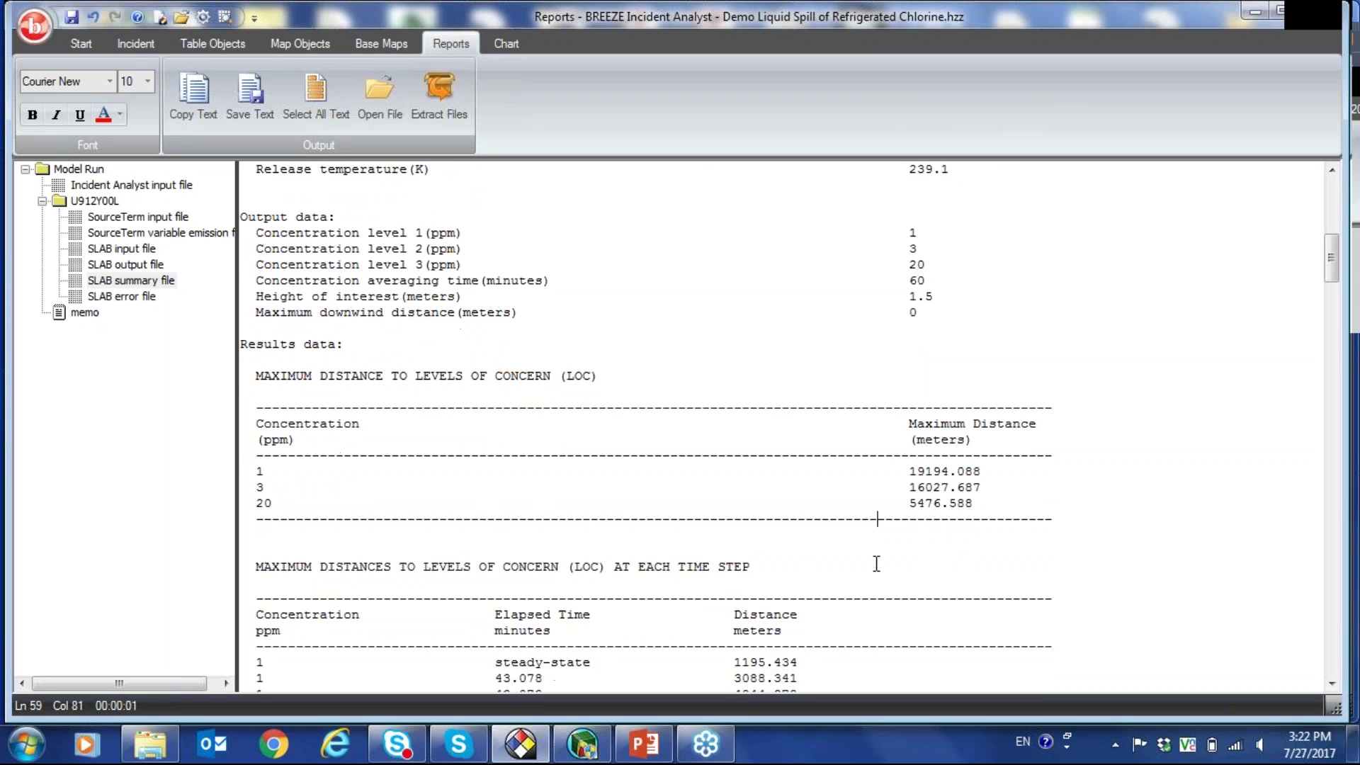
pyautogui.click(516, 39)
# Step: Switch the Concentration vs. Time chart's receptor from TFDS600E to XEAA100L School A
pyautogui.click(139, 199)
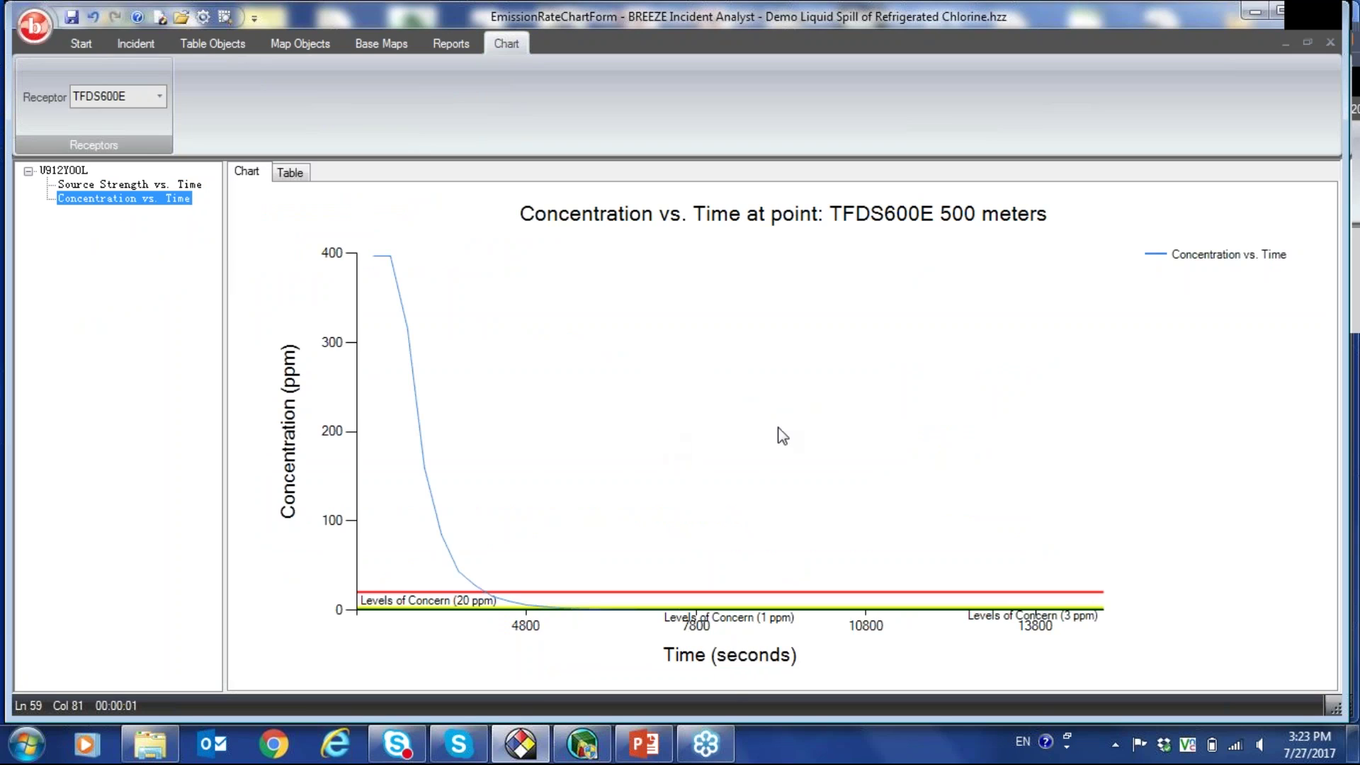
pyautogui.click(159, 96)
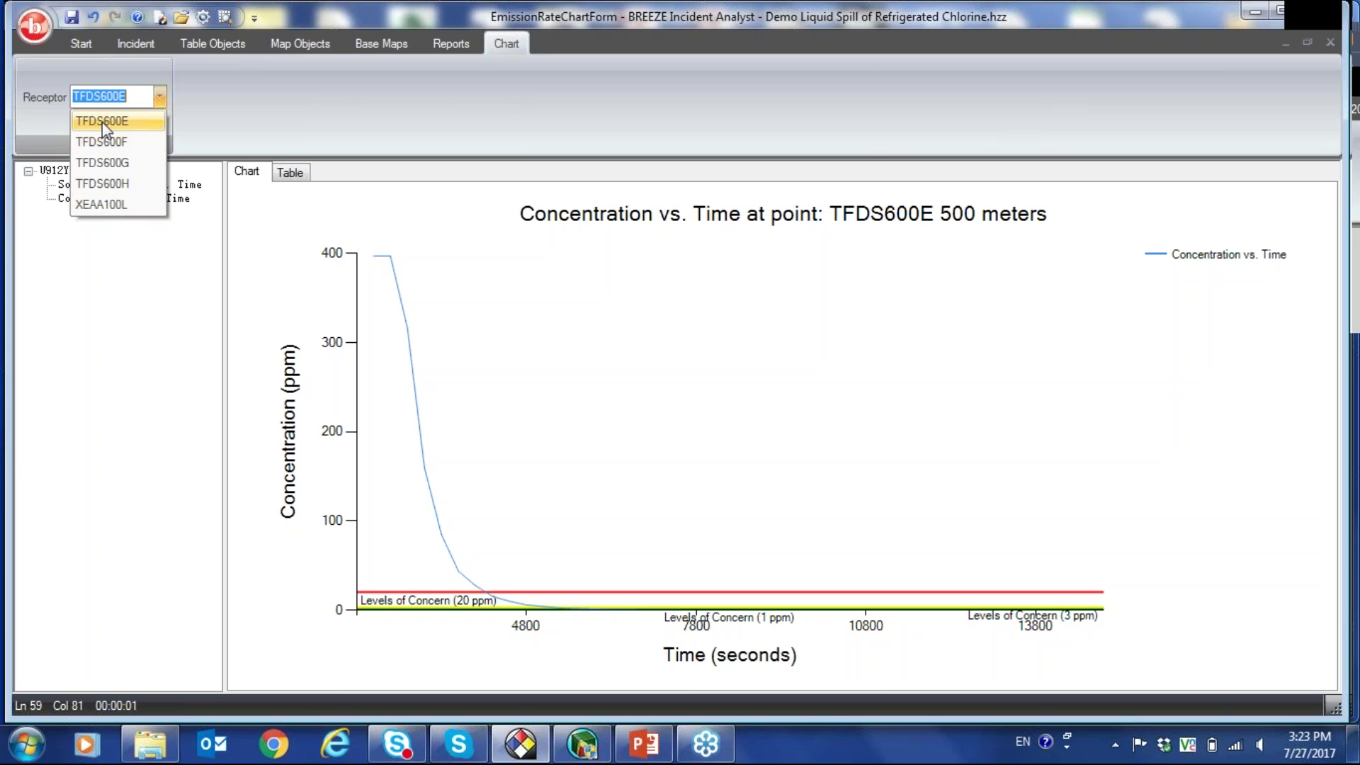
pyautogui.click(102, 122)
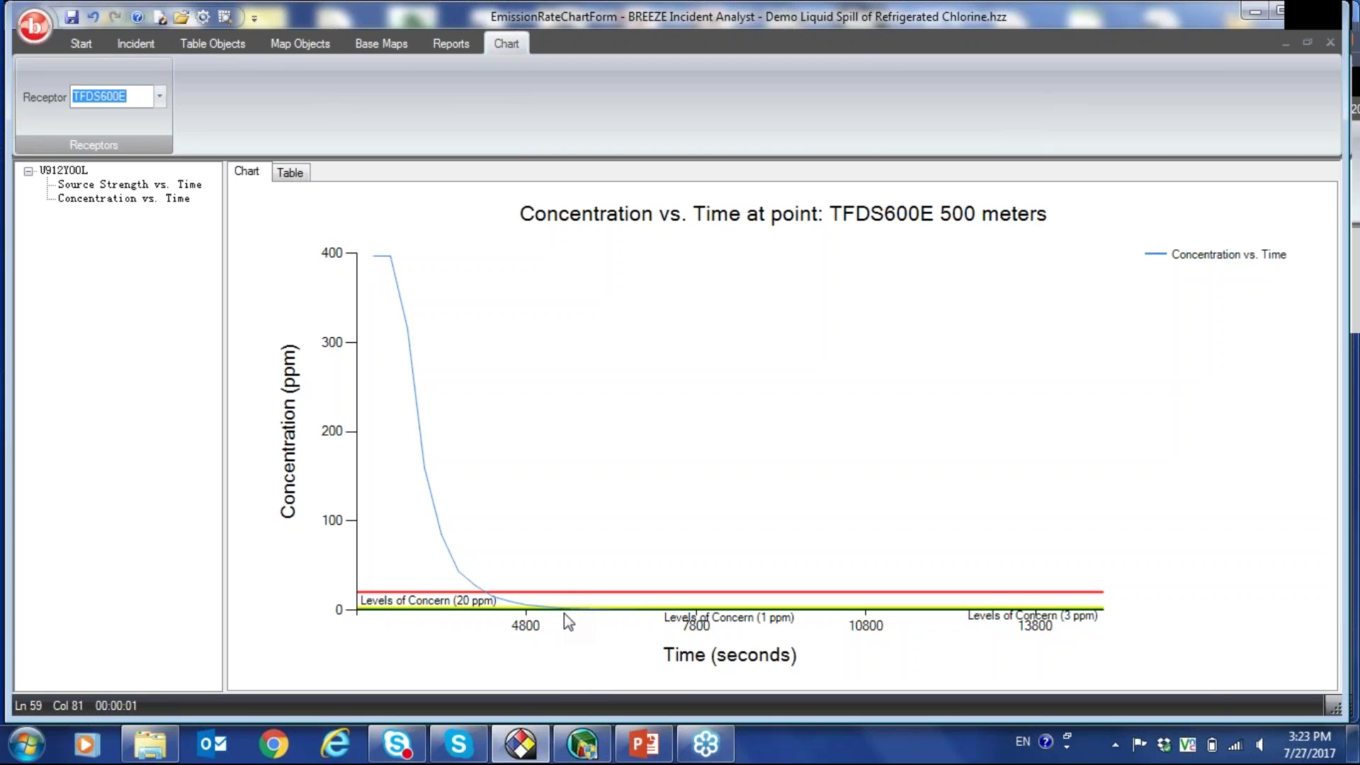
pyautogui.click(164, 100)
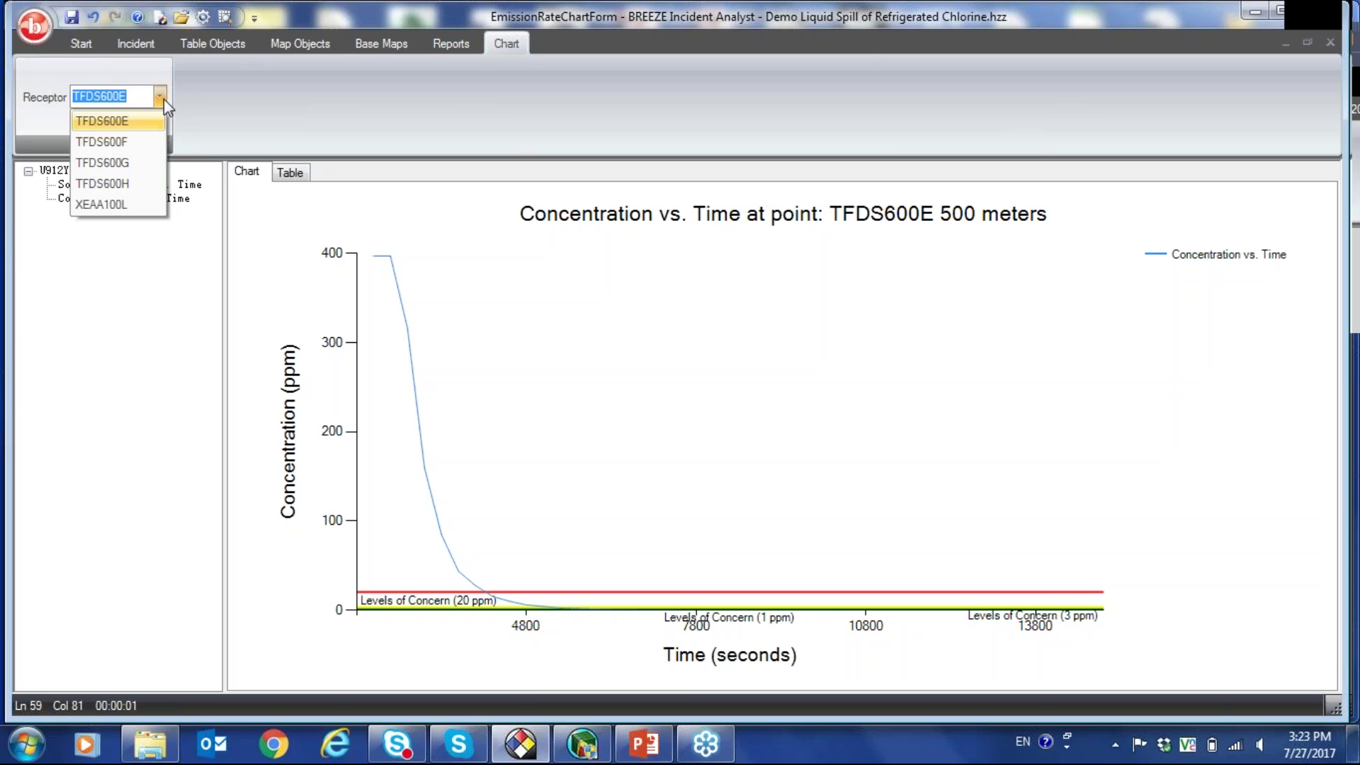
pyautogui.click(115, 203)
pyautogui.click(118, 210)
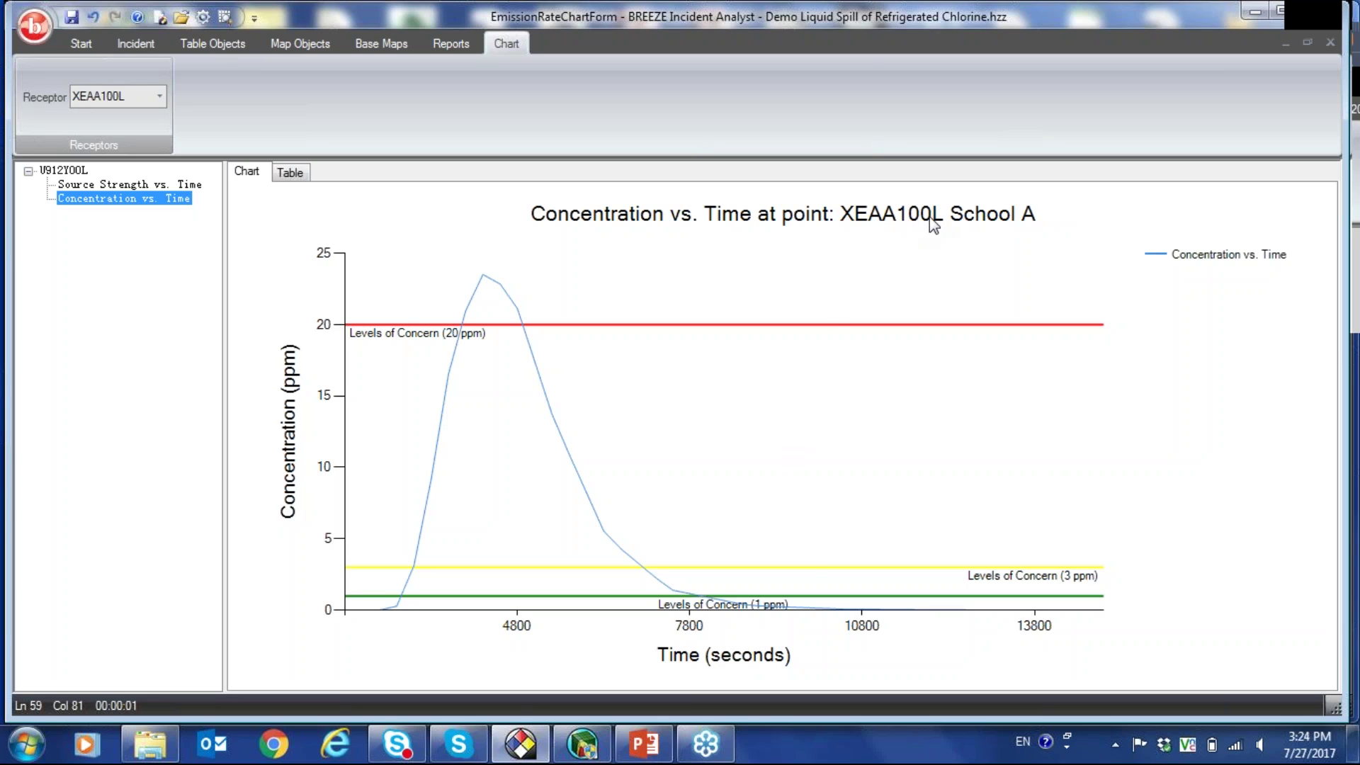
# Step: Review the last discrete receptor record, XEAA100L School A at X 5000 m, Y 0 m
pyautogui.click(137, 45)
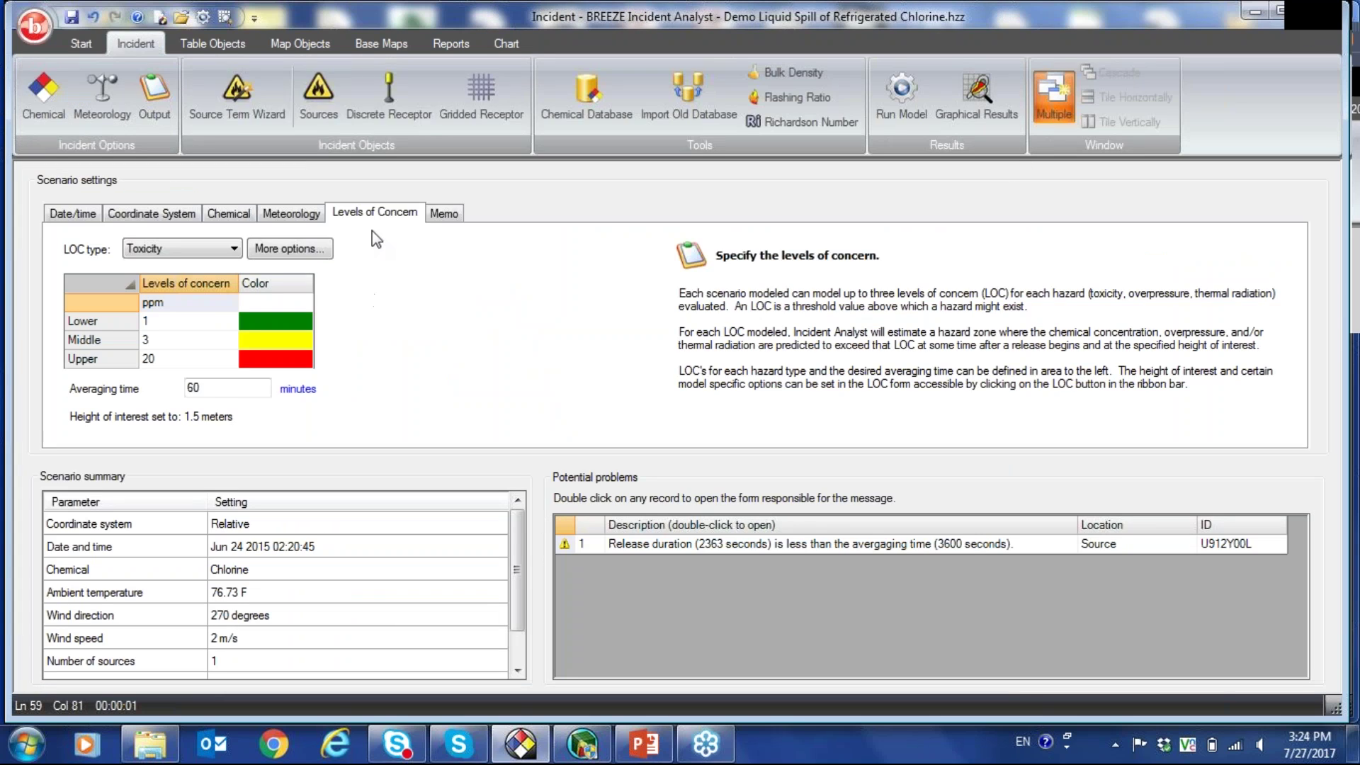
pyautogui.click(391, 119)
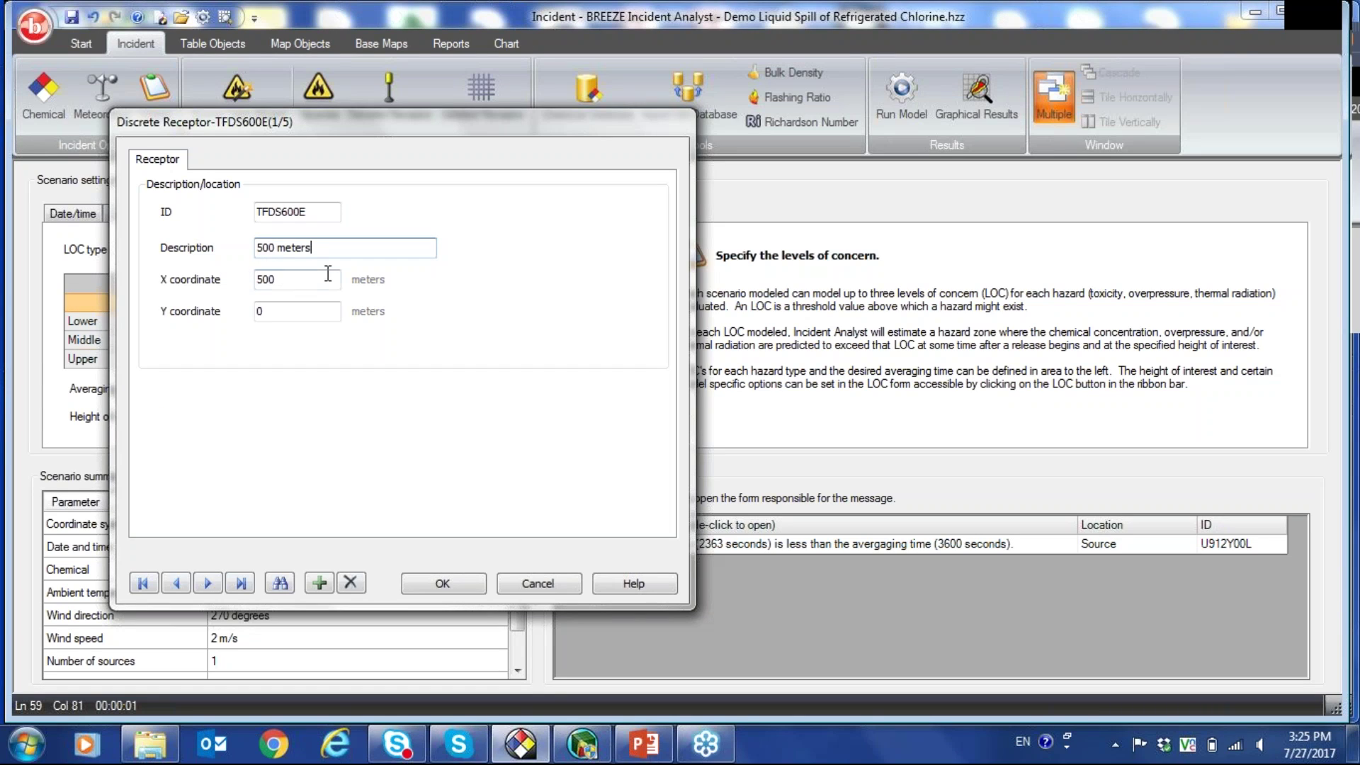
pyautogui.click(240, 583)
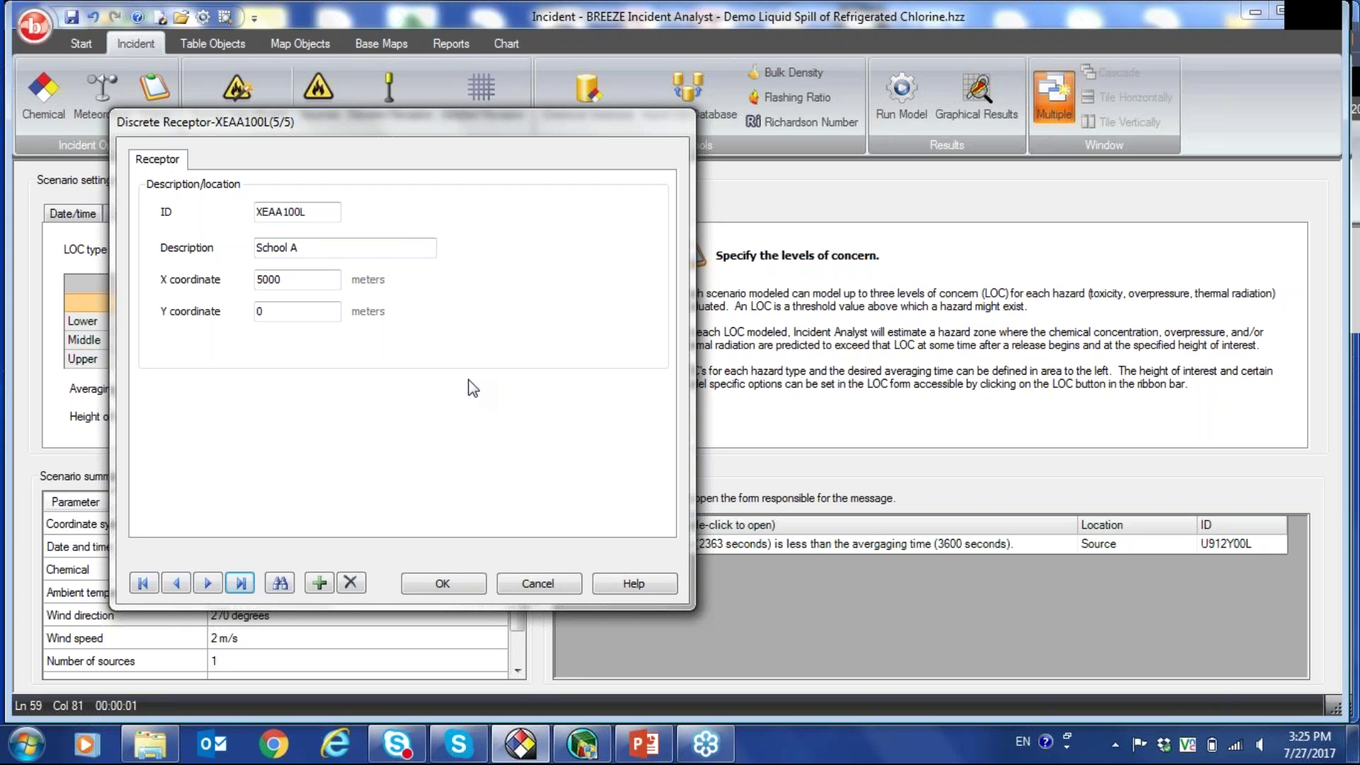
pyautogui.click(444, 584)
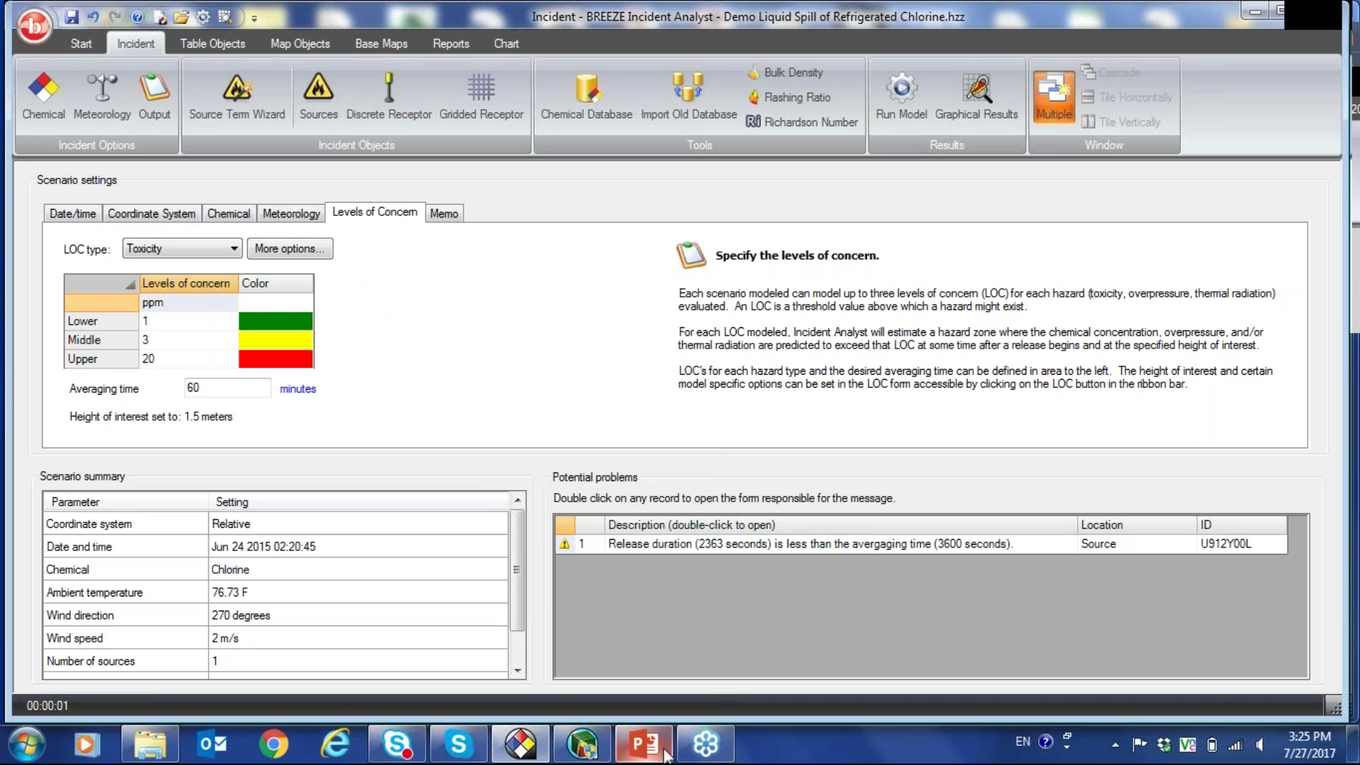
# Step: In BREEZE 3D Analyst, map the Maximum Concentration contours for the 1, 3 and 20 ppm zones
pyautogui.click(582, 744)
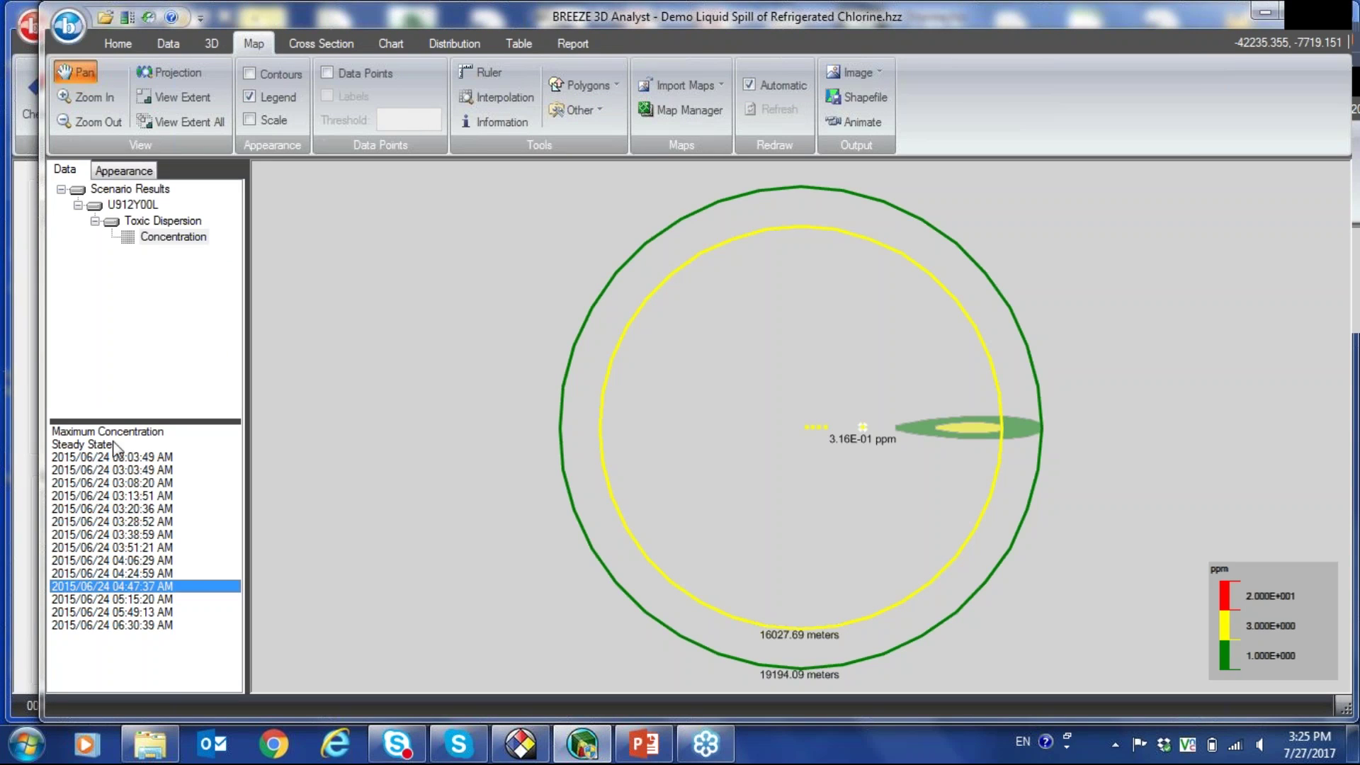
pyautogui.click(128, 432)
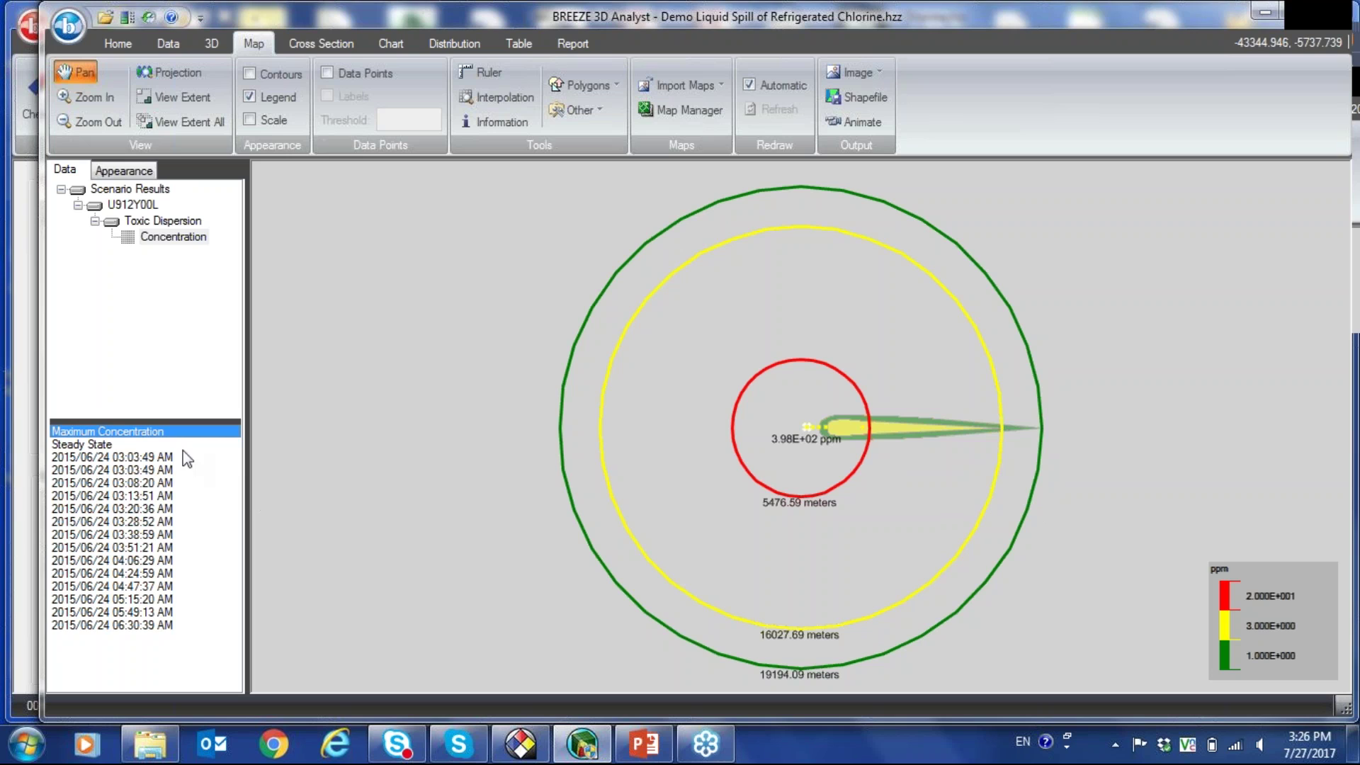
# Step: Show the plume at the first 03:03:49 AM time step, then the second 03:03:49 AM step
pyautogui.click(161, 459)
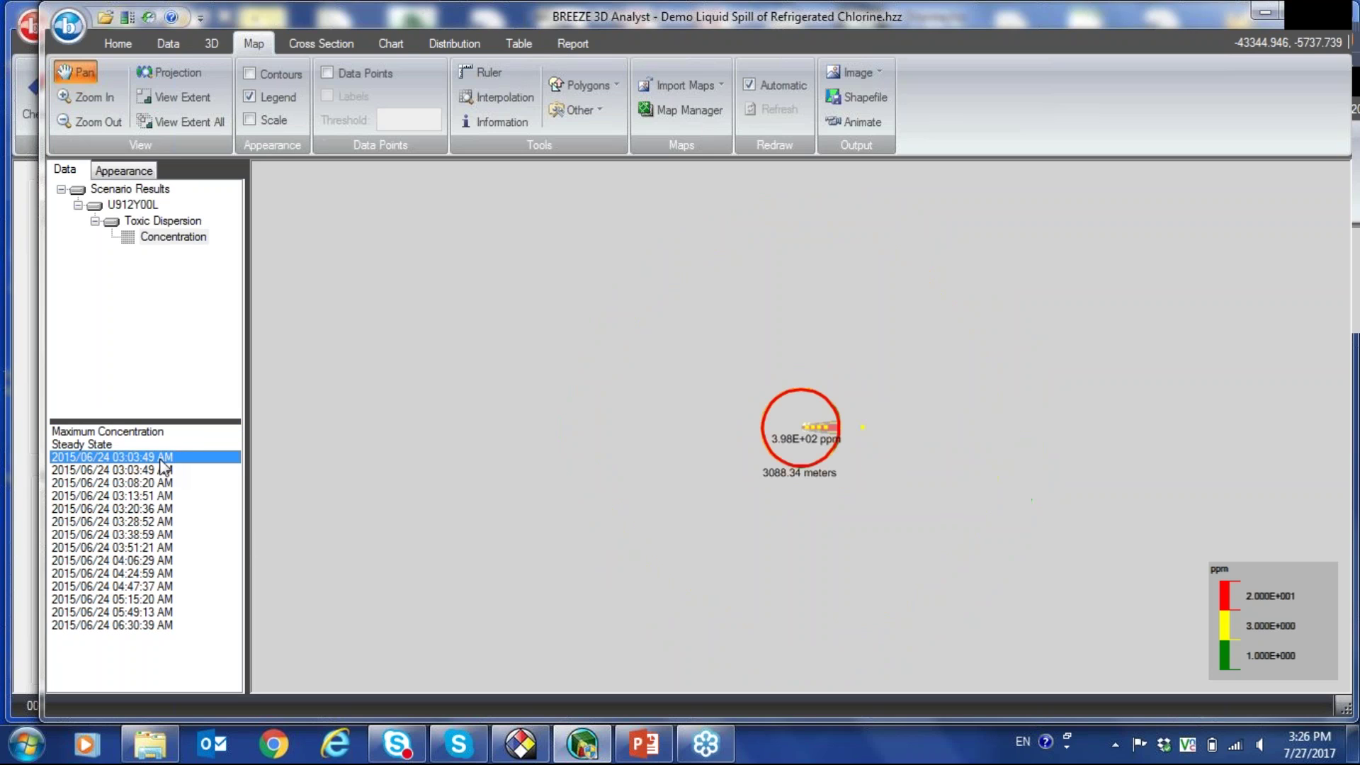
pyautogui.press('Down')
pyautogui.press('Down')
pyautogui.press('Down')
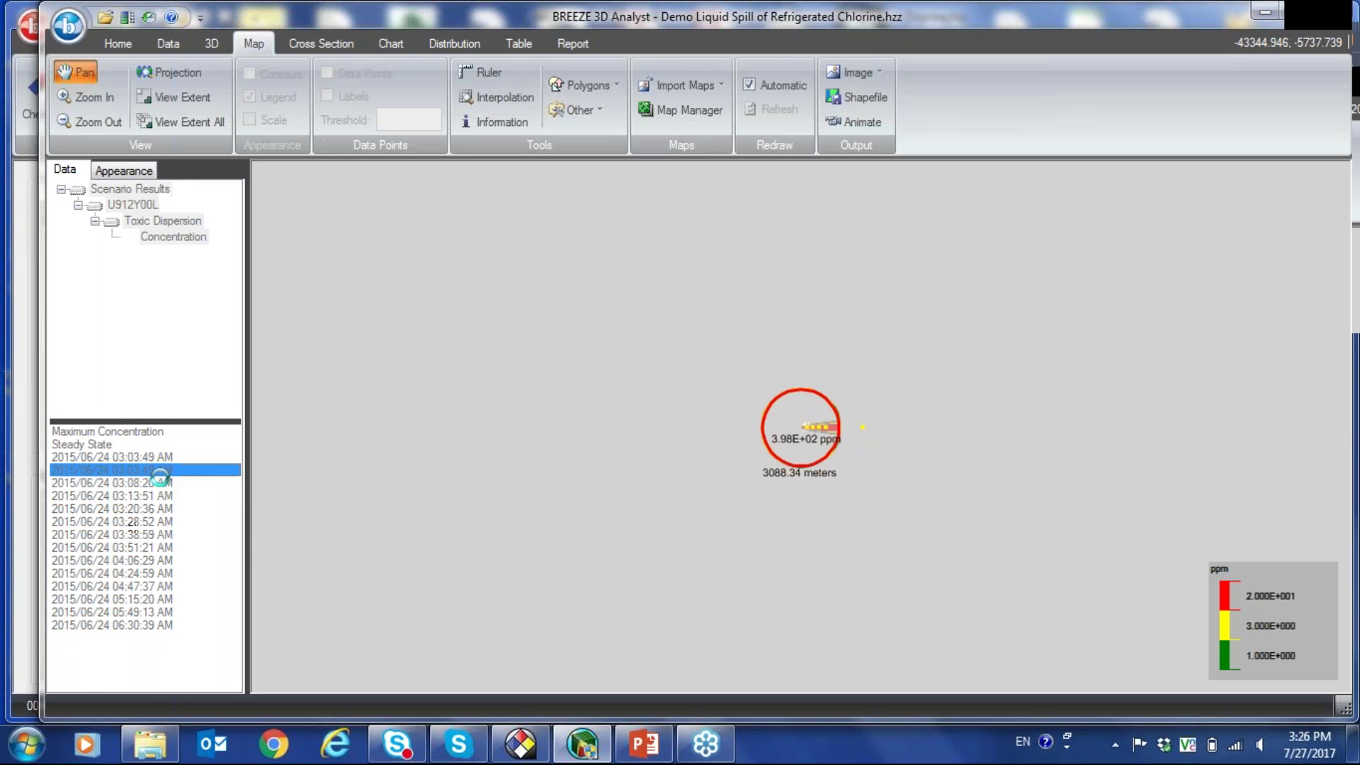
pyautogui.press('Up')
pyautogui.press('Up')
pyautogui.press('Up')
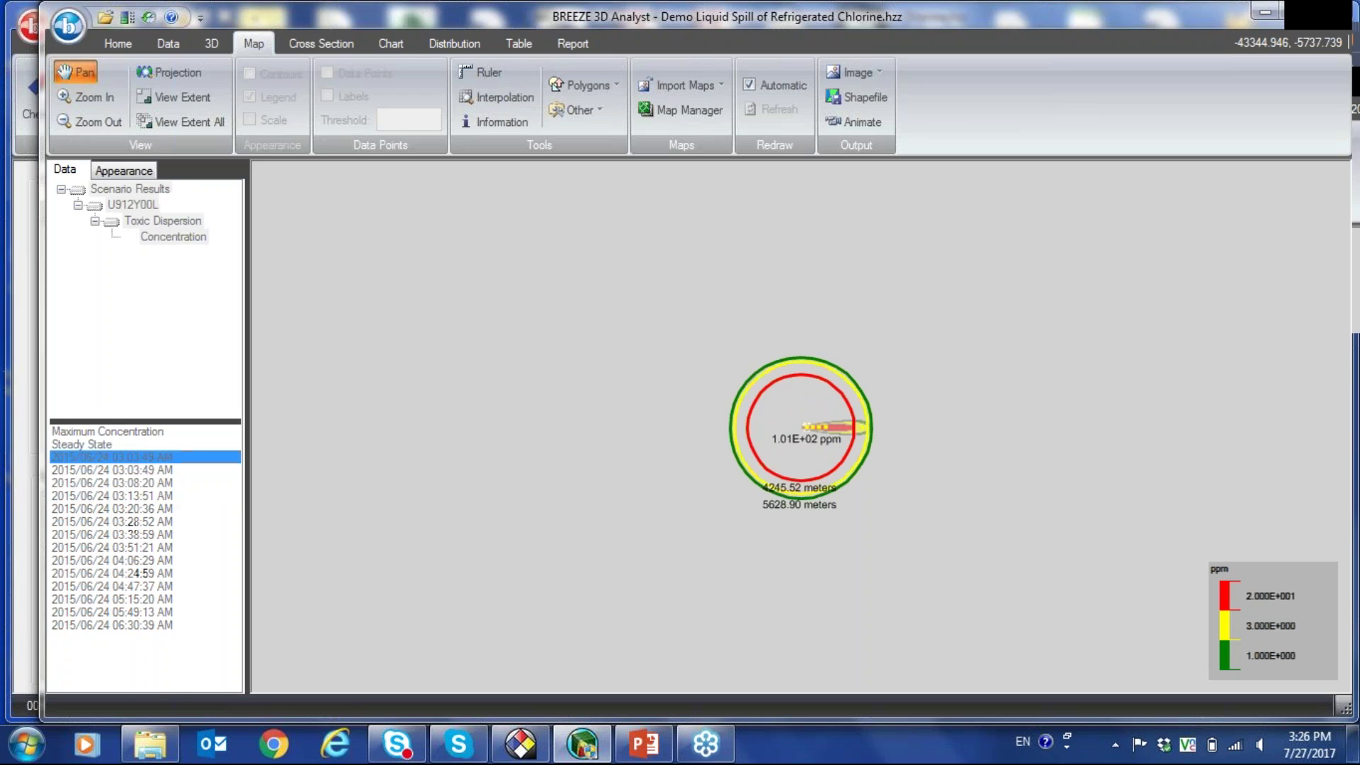
pyautogui.press('Down')
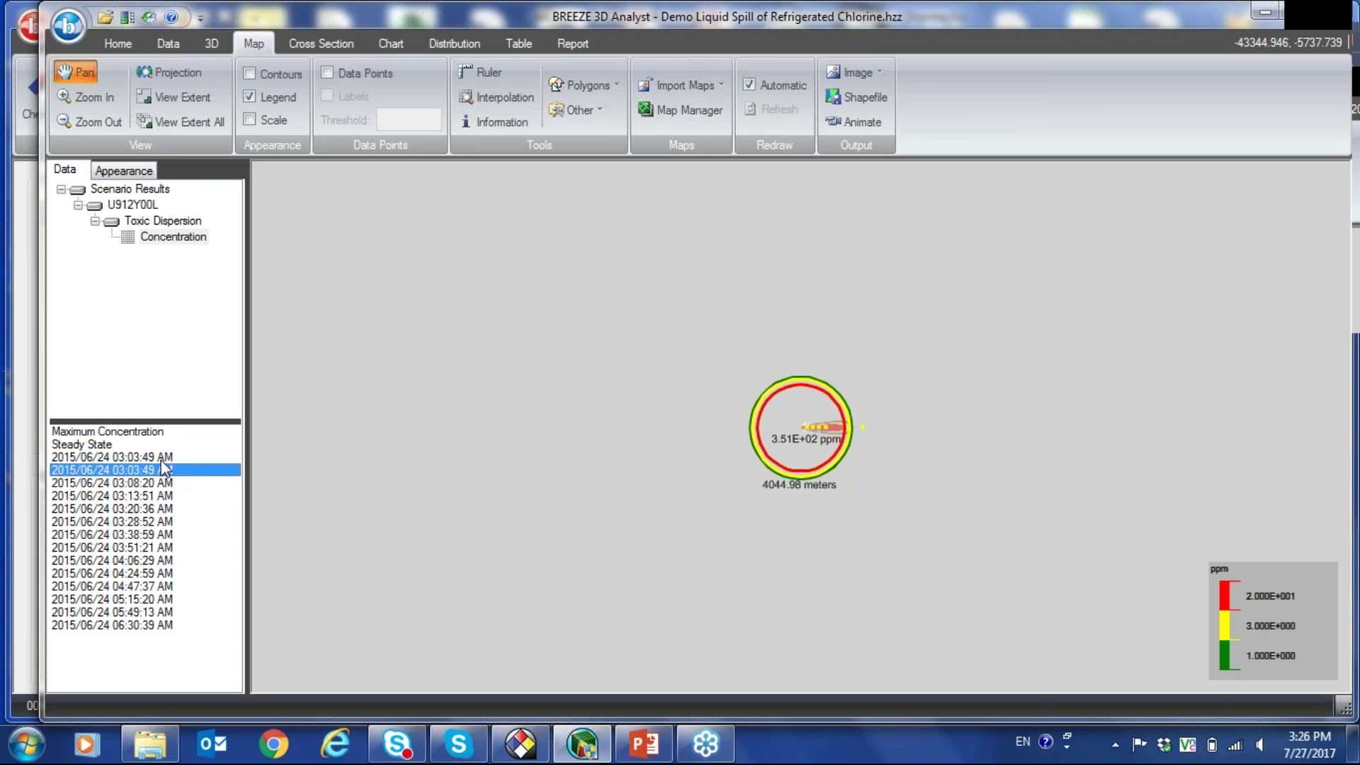
pyautogui.press('Up')
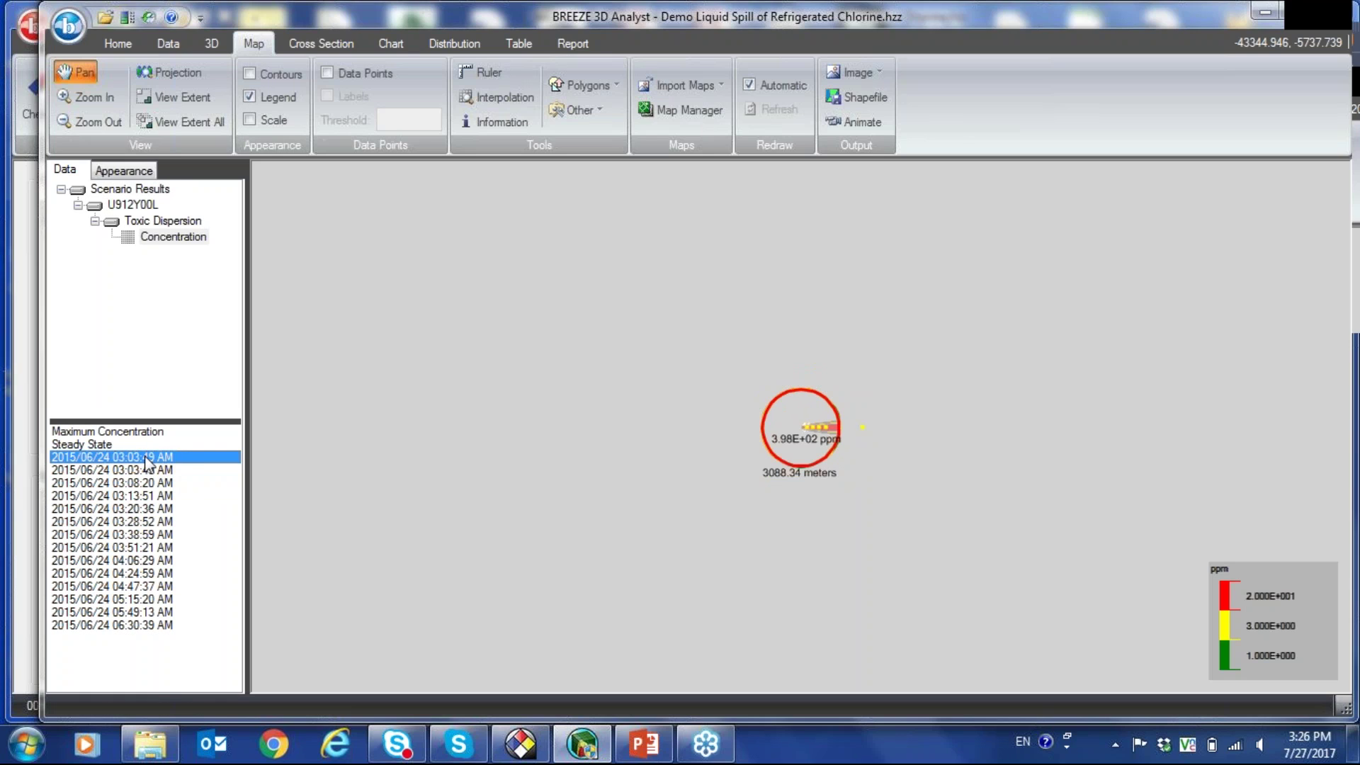
pyautogui.press('Down')
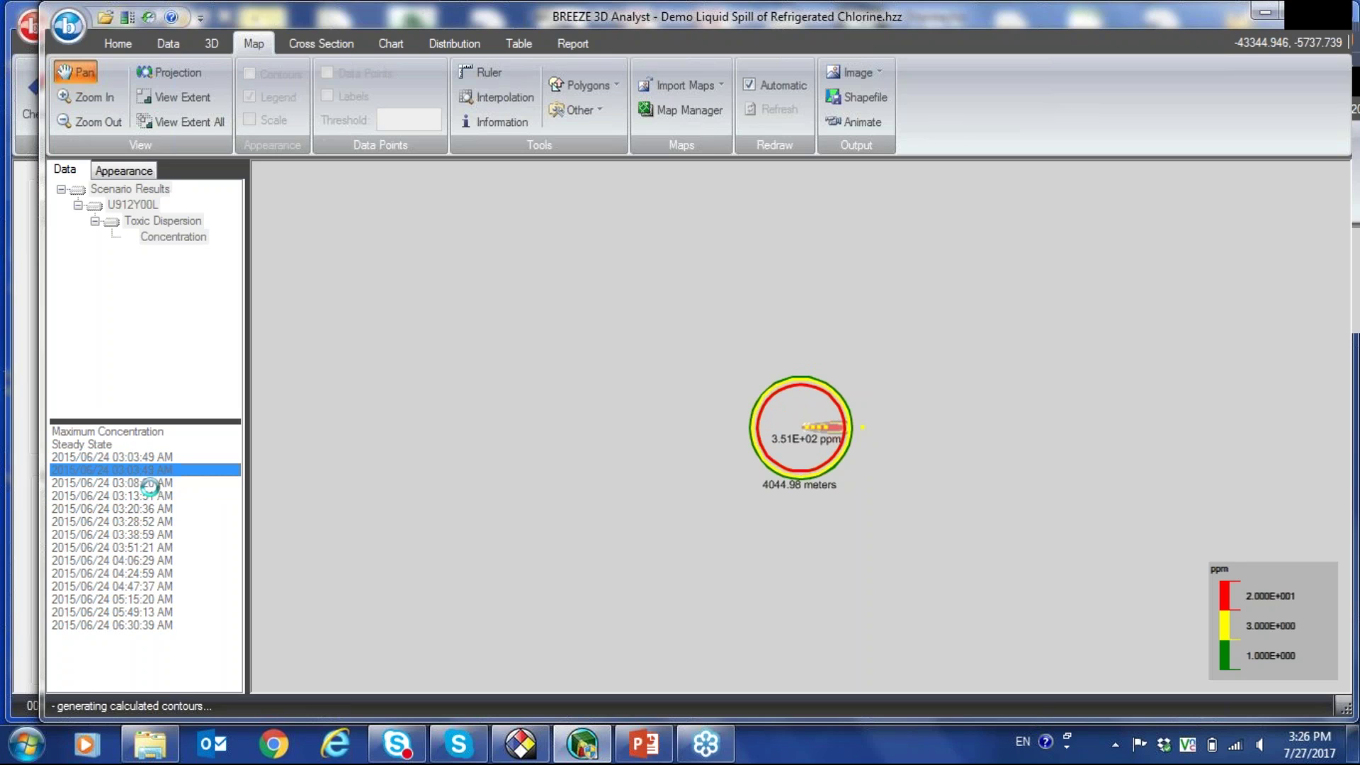
# Step: Step the plume forward through 03:13:51, 03:20:36, 03:38:59 and 03:51:21 to 04:06:29 AM
pyautogui.press('Down')
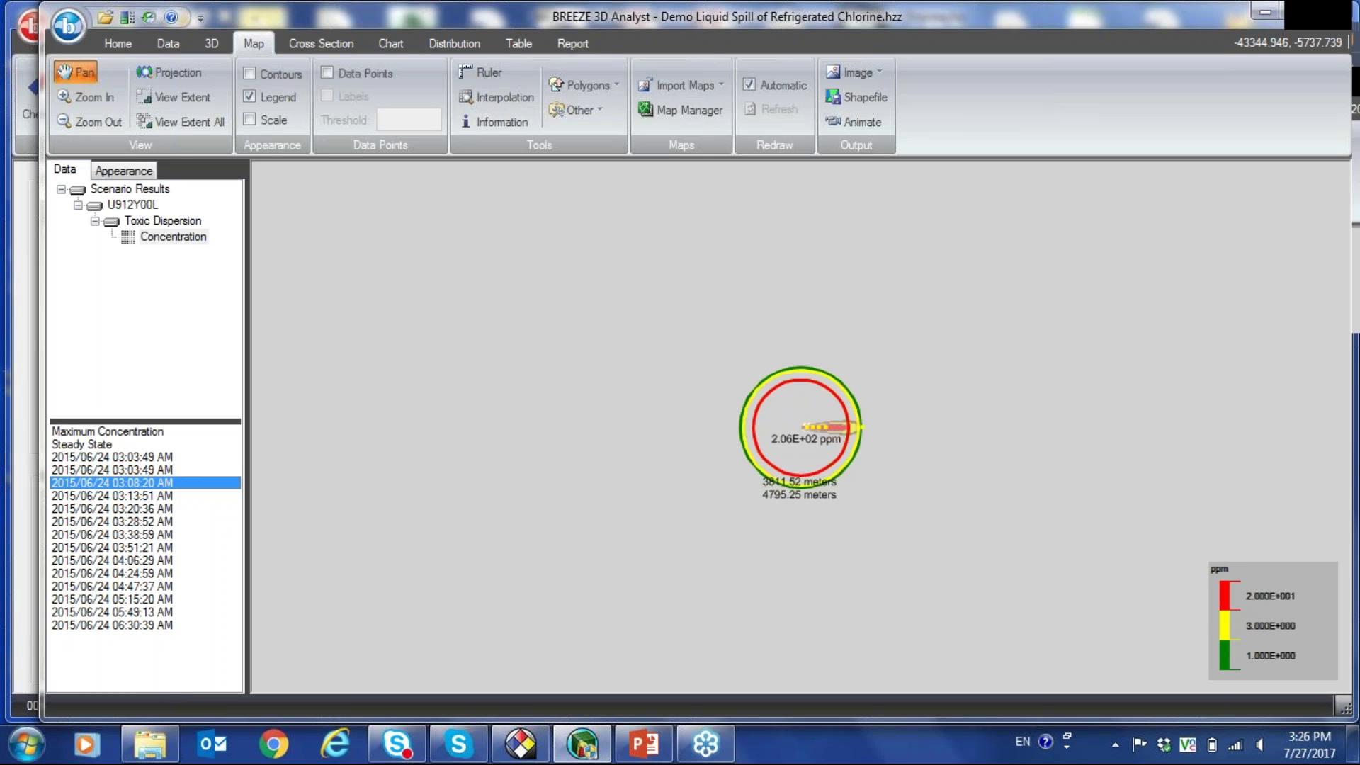
pyautogui.press('Down')
pyautogui.press('Down')
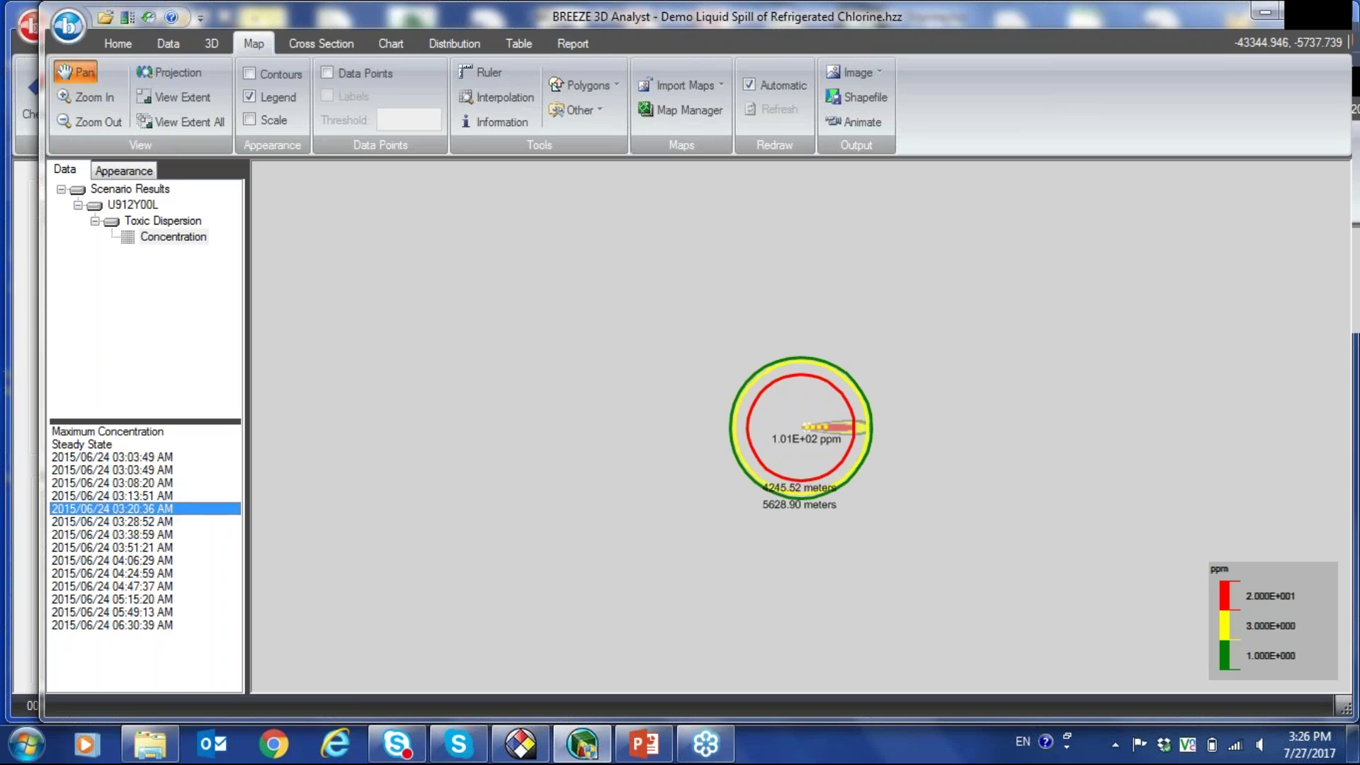
pyautogui.press('Down')
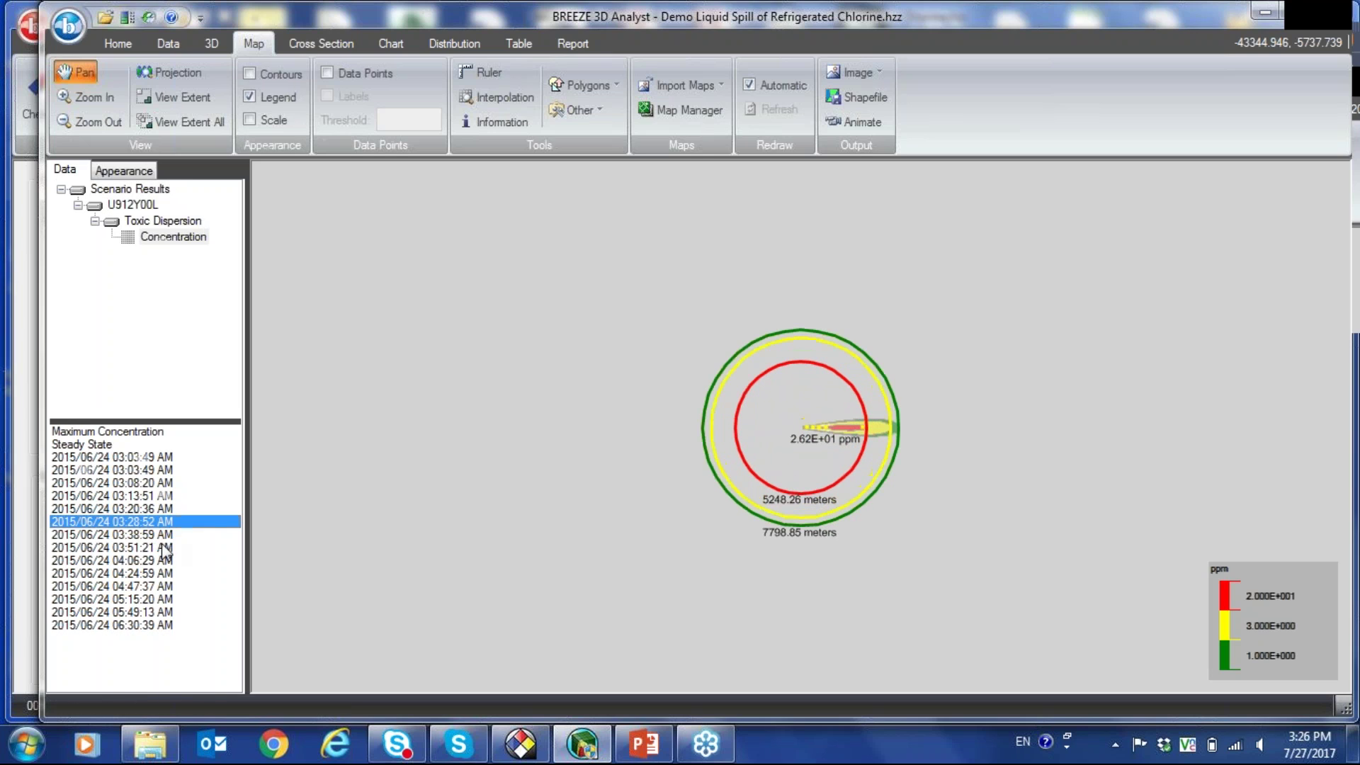
pyautogui.click(162, 540)
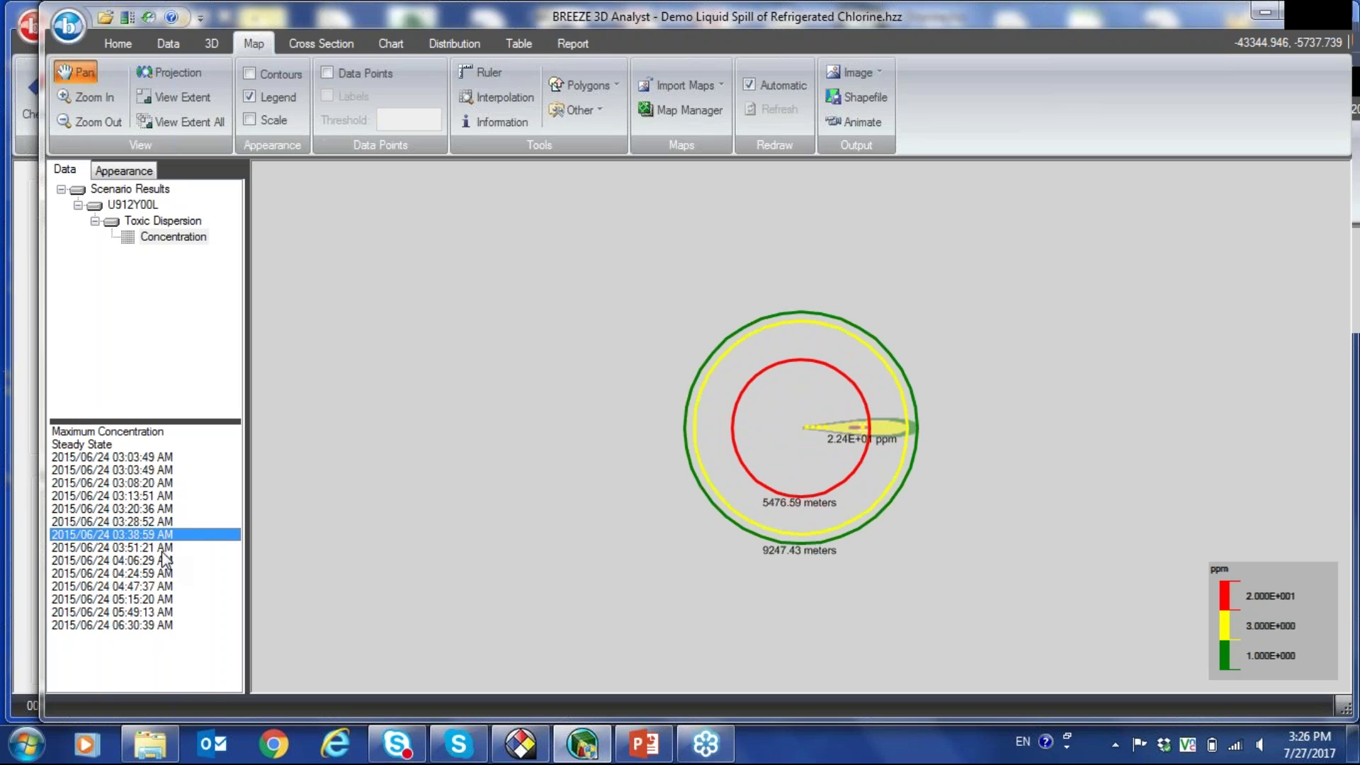
pyautogui.click(162, 548)
pyautogui.press('Down')
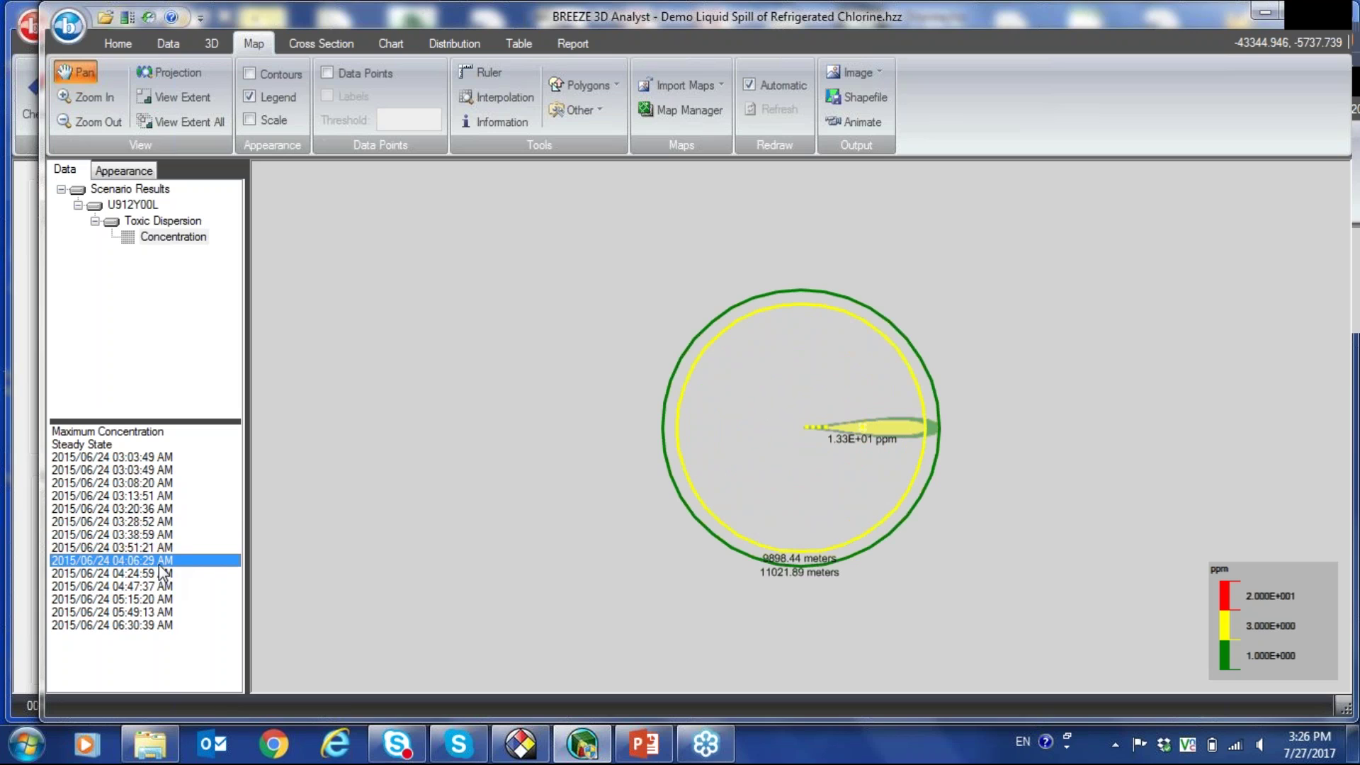
# Step: Show the late 05:15:20 AM plume contours on the map
pyautogui.click(162, 599)
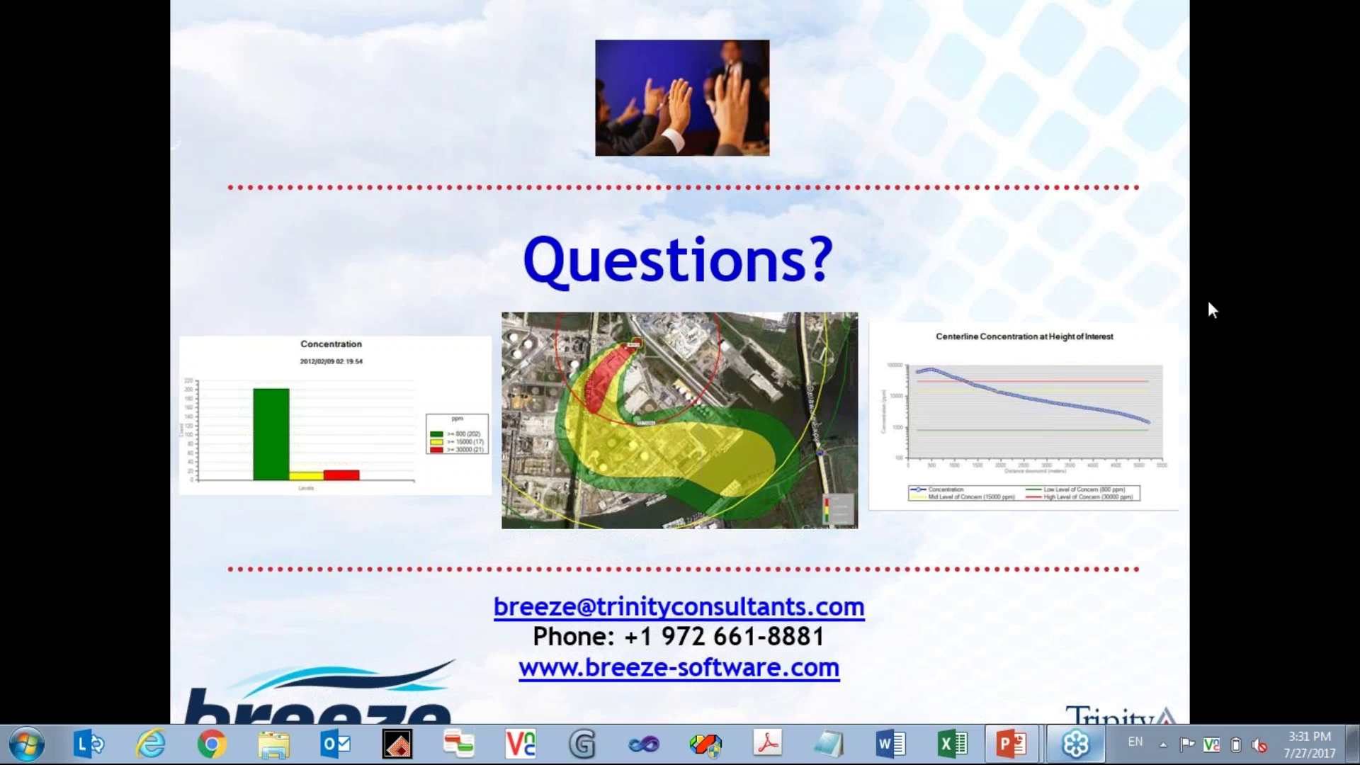
# Step: Bring up the GoToMeeting taskbar jump list with its Close window option
pyautogui.rightClick(1067, 759)
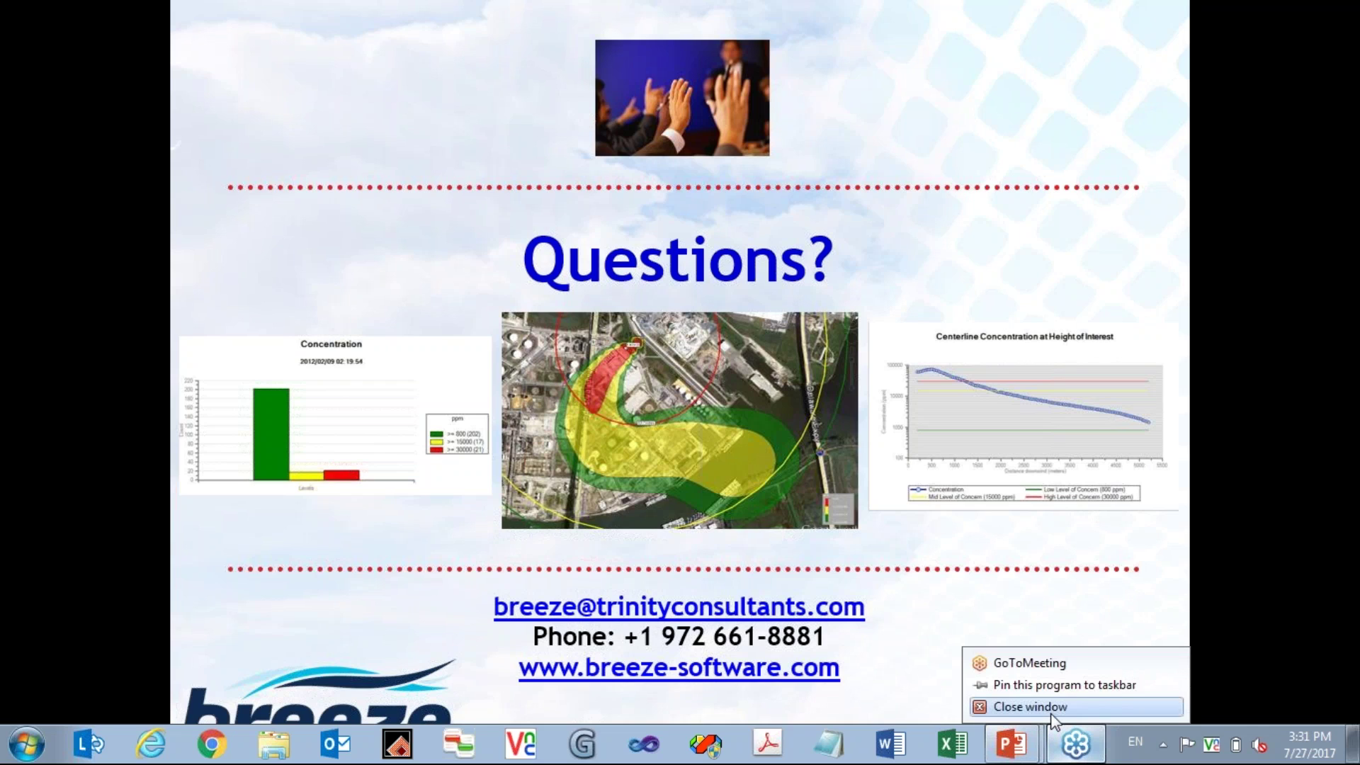